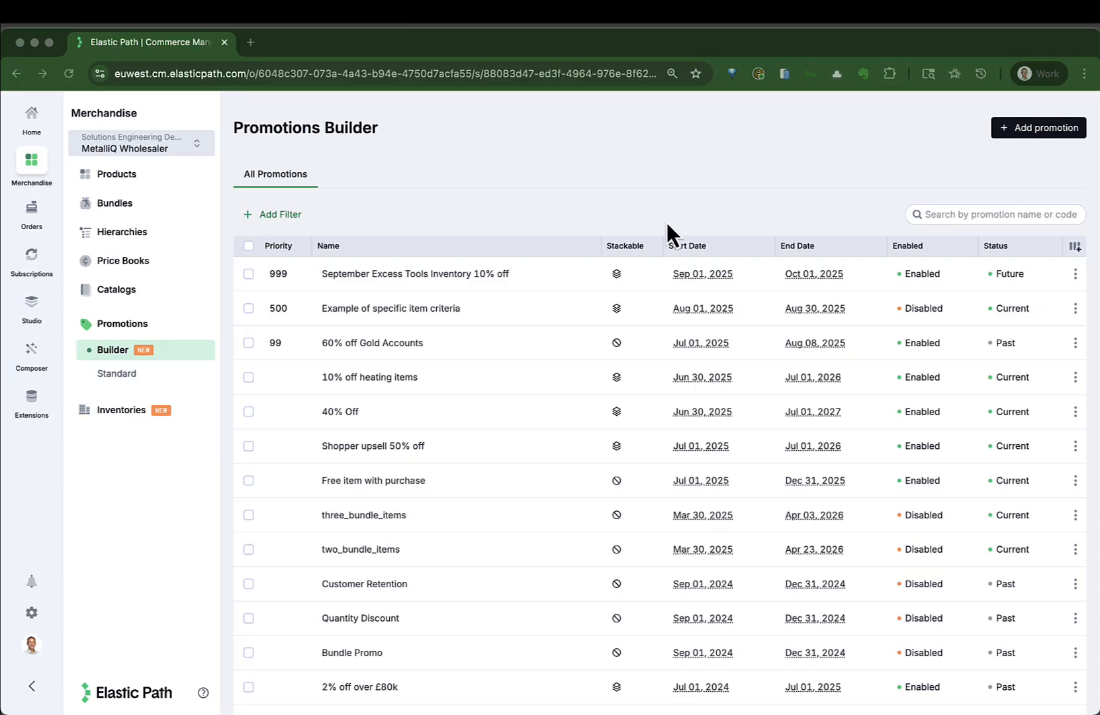
- Open the September Excess Tools Inventory 10% off promotion and limit it to the Elite Hardware Catalog and Pro Build Supplies Catalog
left_click(405, 273)
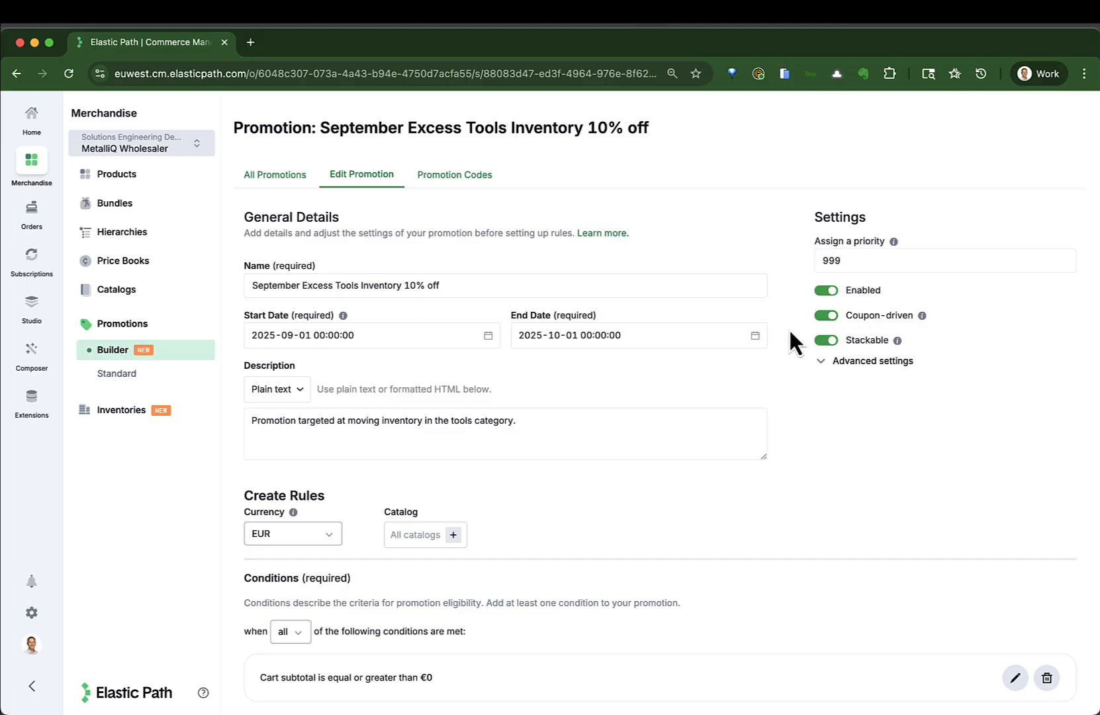
scroll(543, 432, "down", 3)
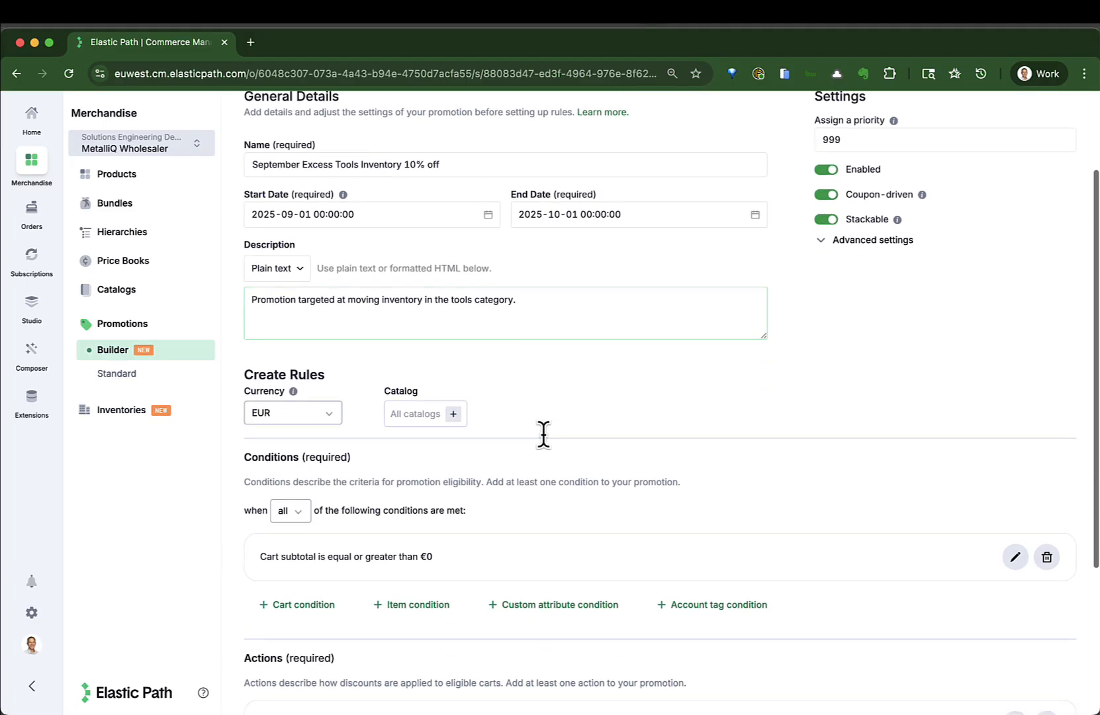
scroll(543, 435, "down", 1)
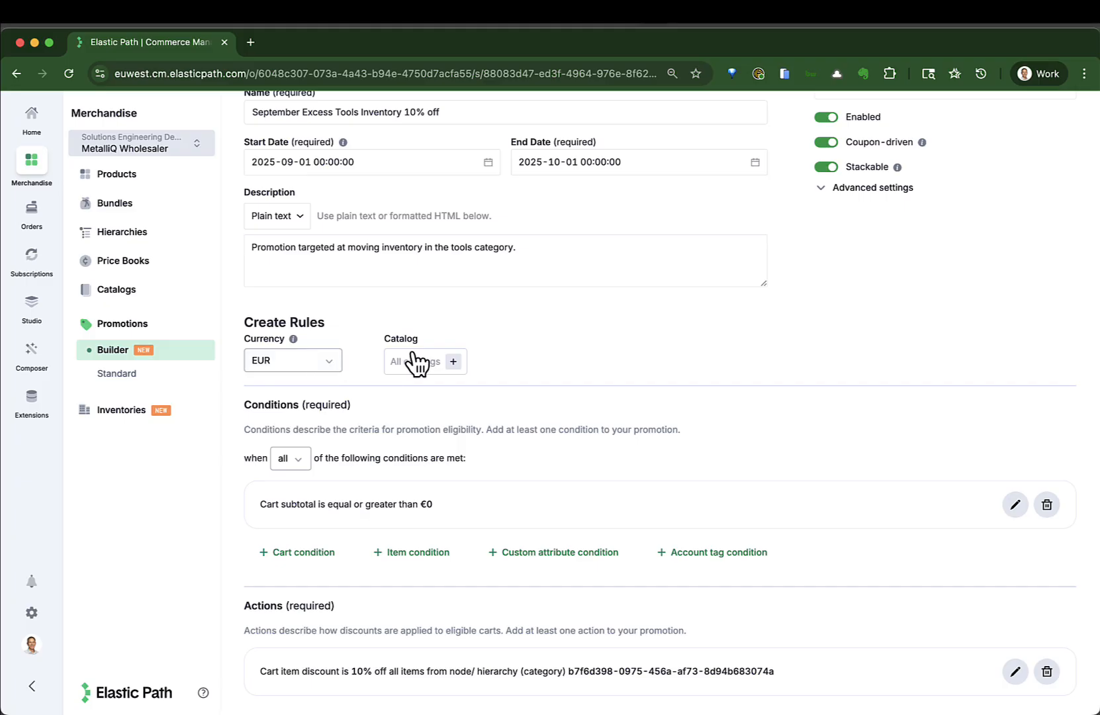
left_click(453, 362)
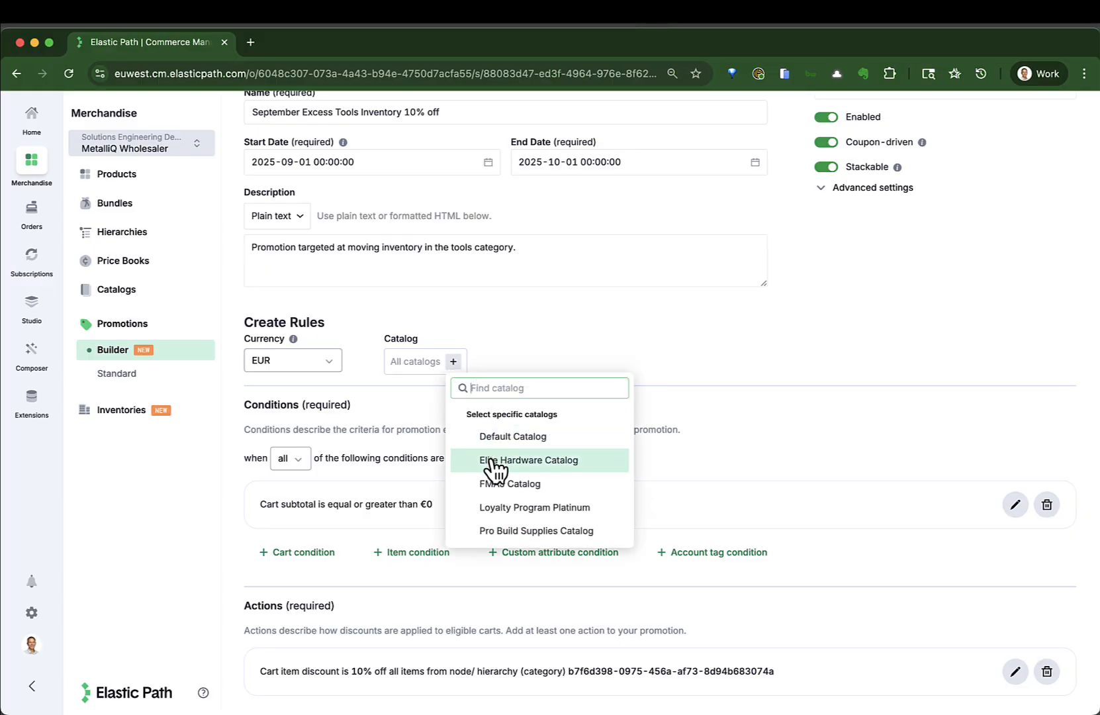
left_click(564, 462)
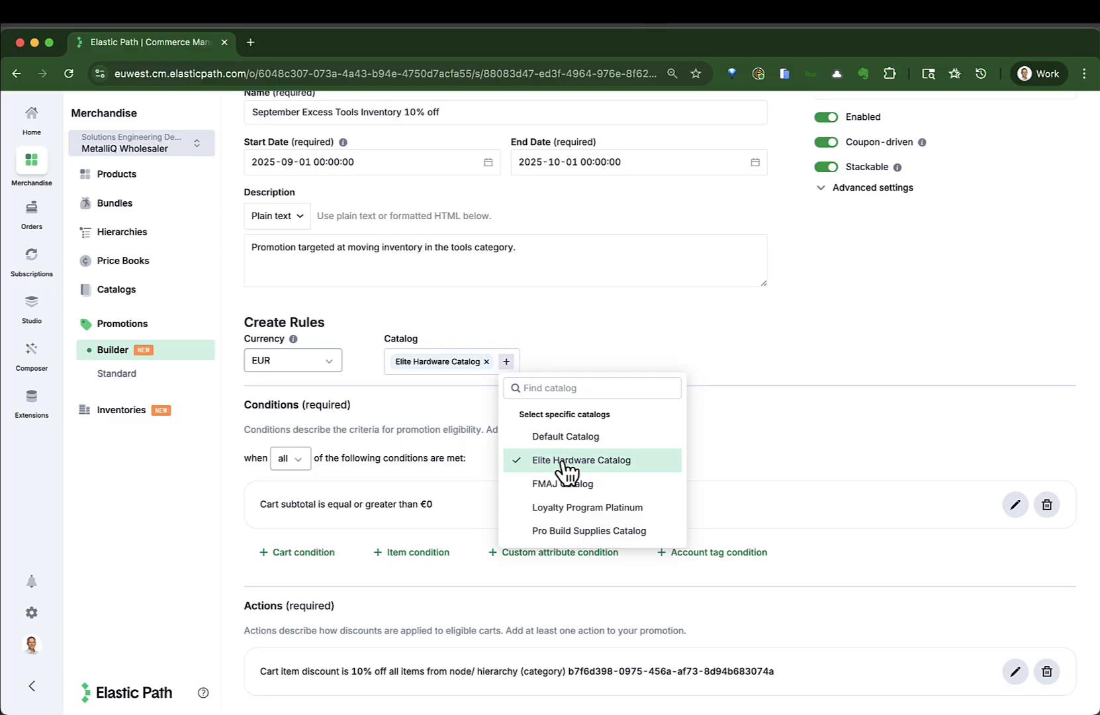
left_click(551, 532)
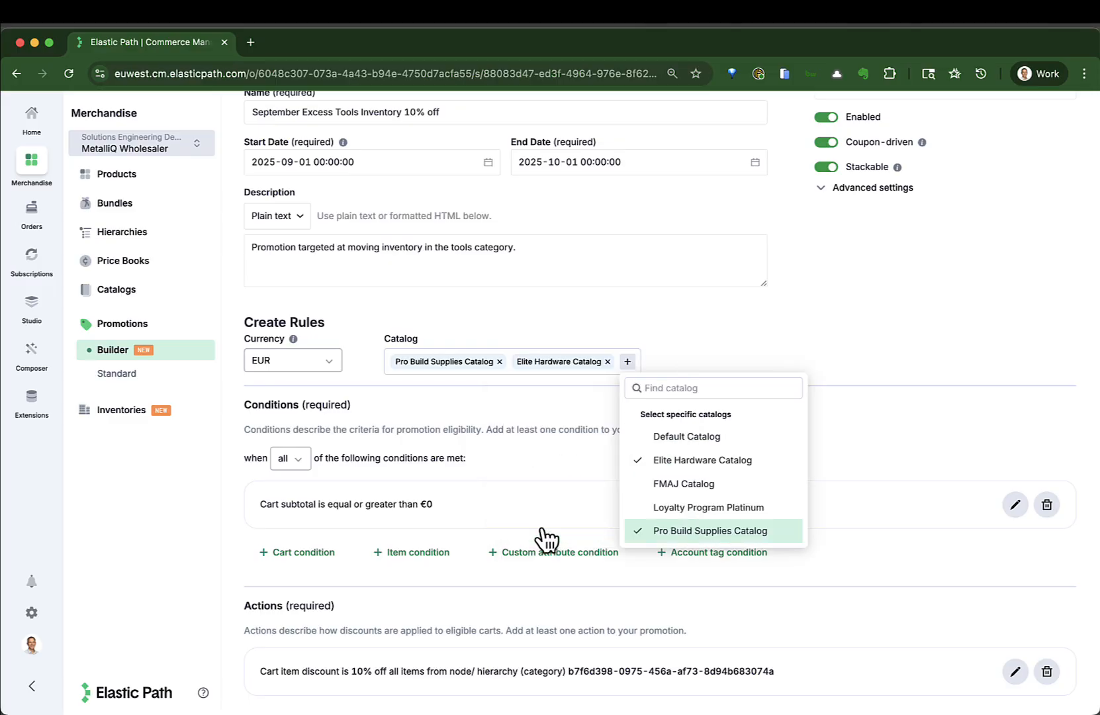
left_click(699, 343)
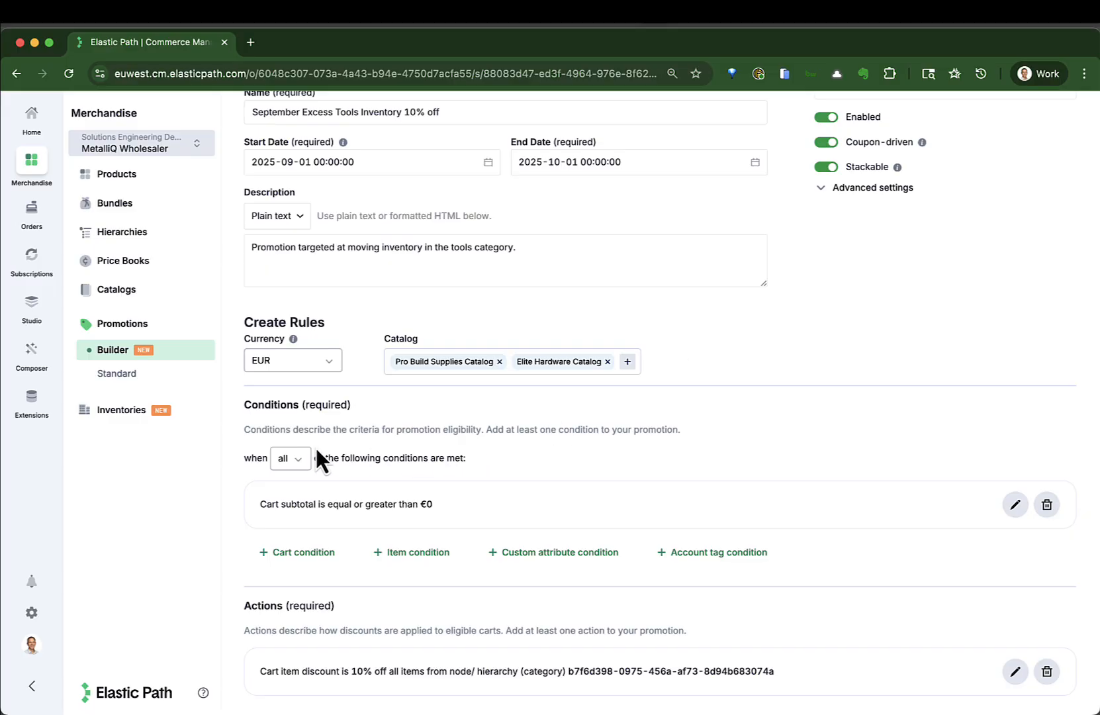
- Edit the promotion's cart subtotal condition to require a subtotal equal to or greater than 10,000.00 EUR
left_click(299, 459)
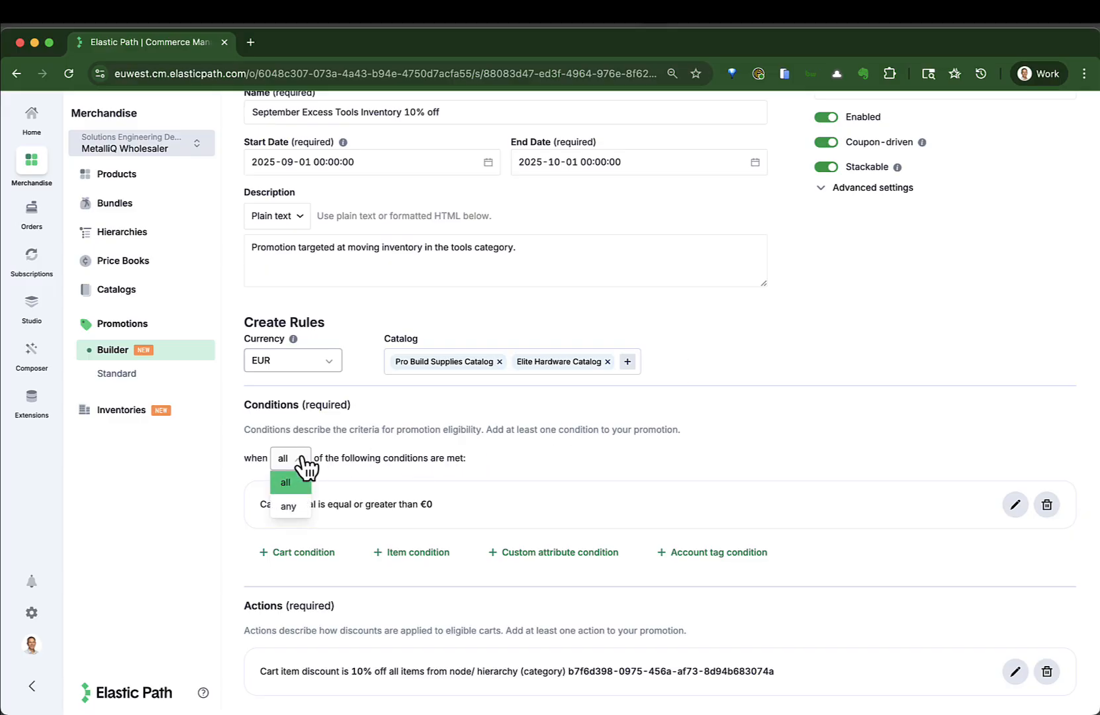
left_click(301, 458)
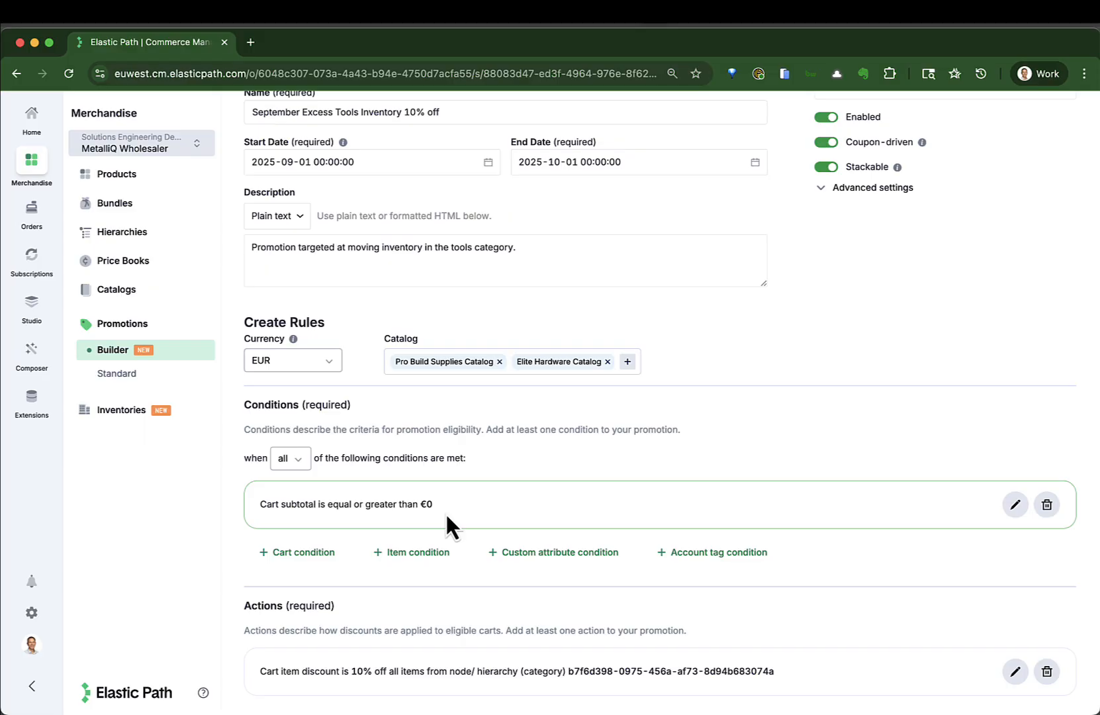
left_click(1014, 507)
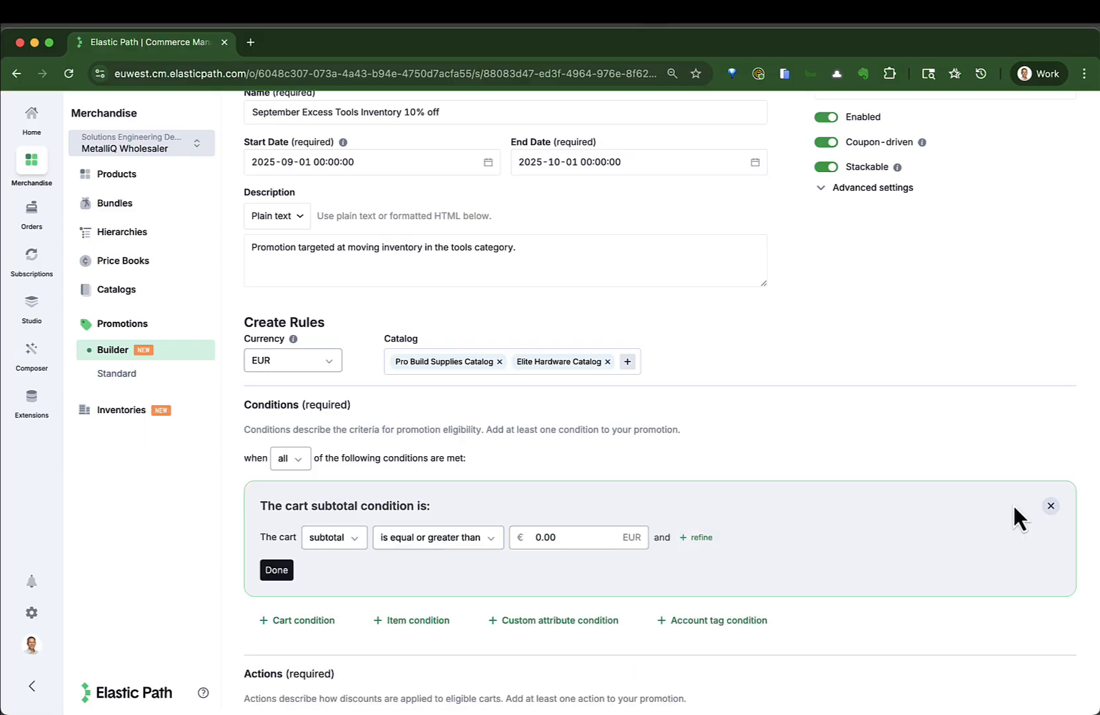
left_click(702, 537)
left_click(627, 534)
left_click_drag(563, 532, 511, 535)
type("10")
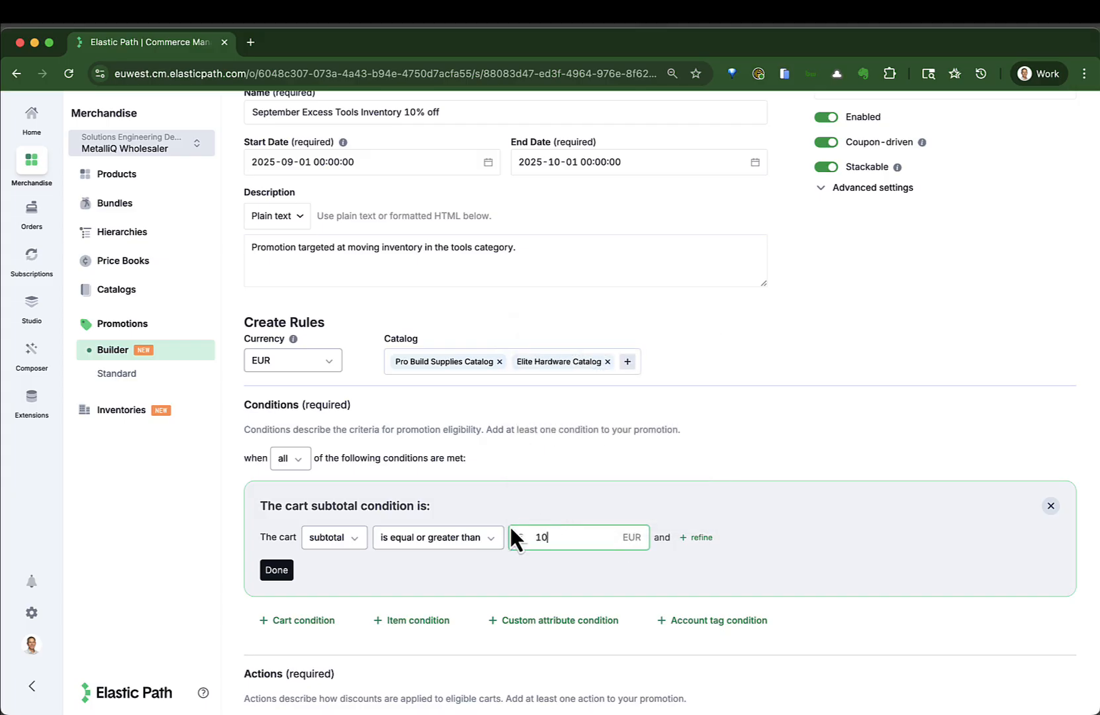
type(",000")
key("Tab")
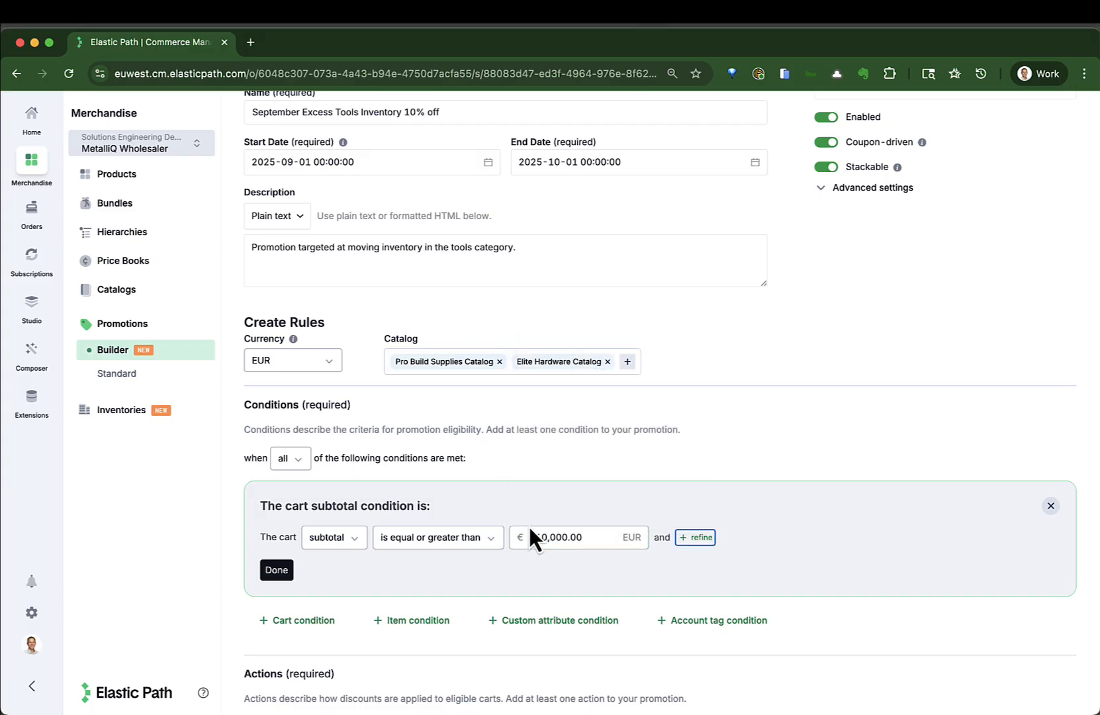
- Refine the cart subtotal condition so the subtotal must come from the Tools category, and finish editing the condition
left_click(698, 539)
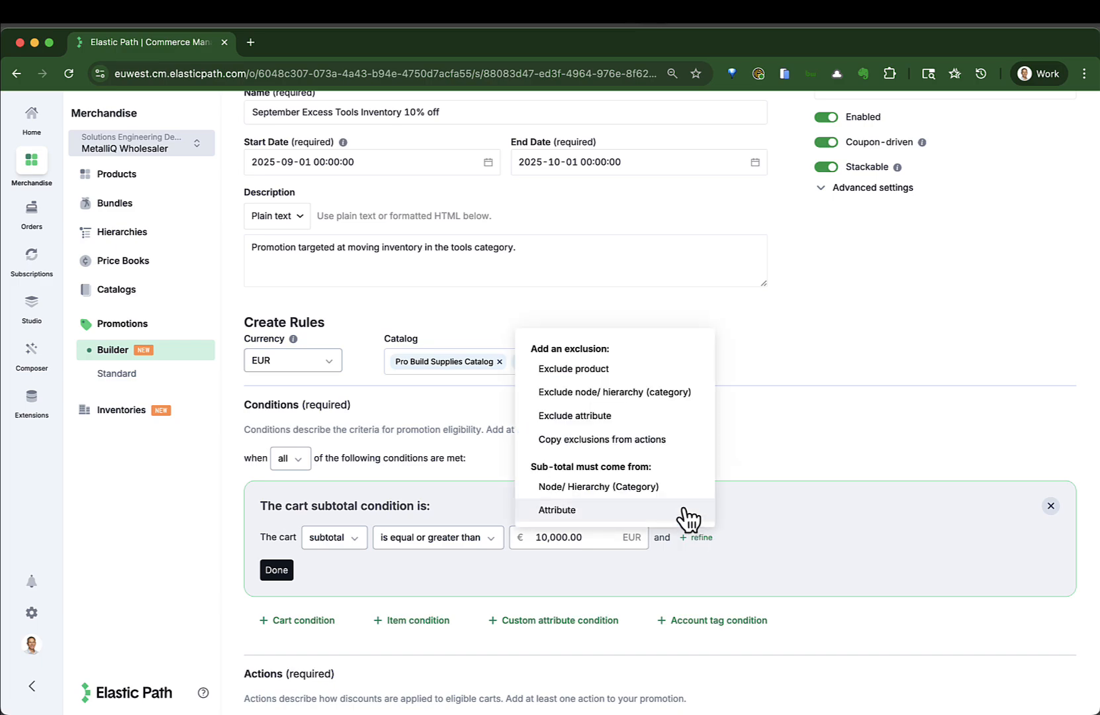
left_click(584, 486)
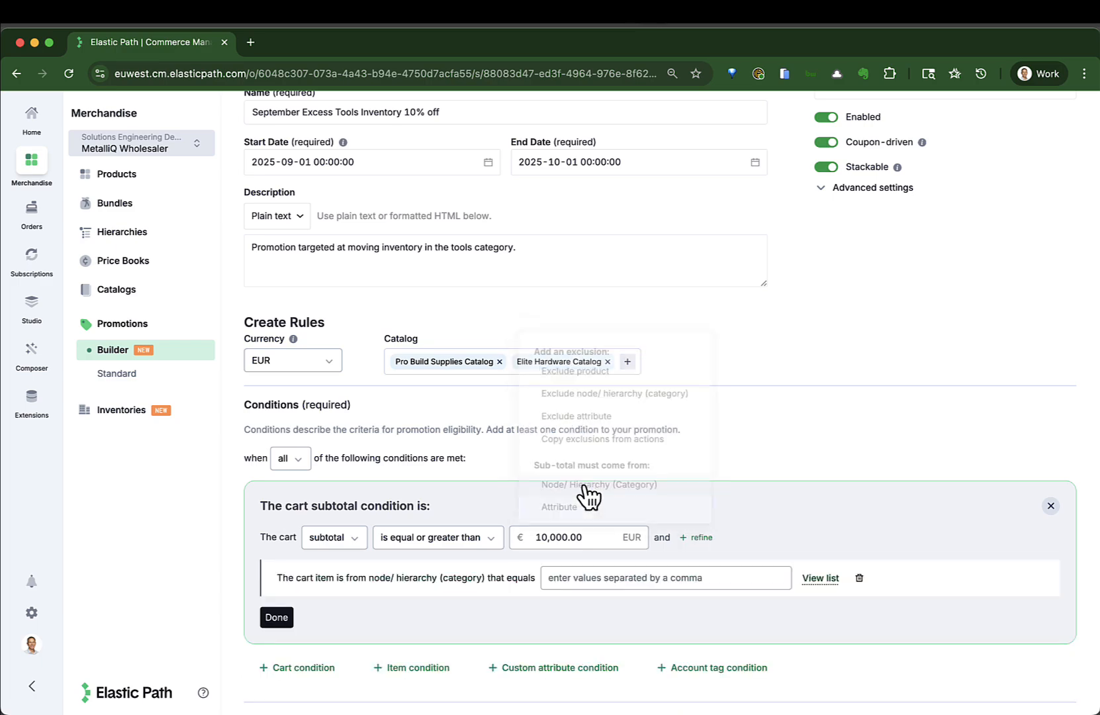
left_click(810, 580)
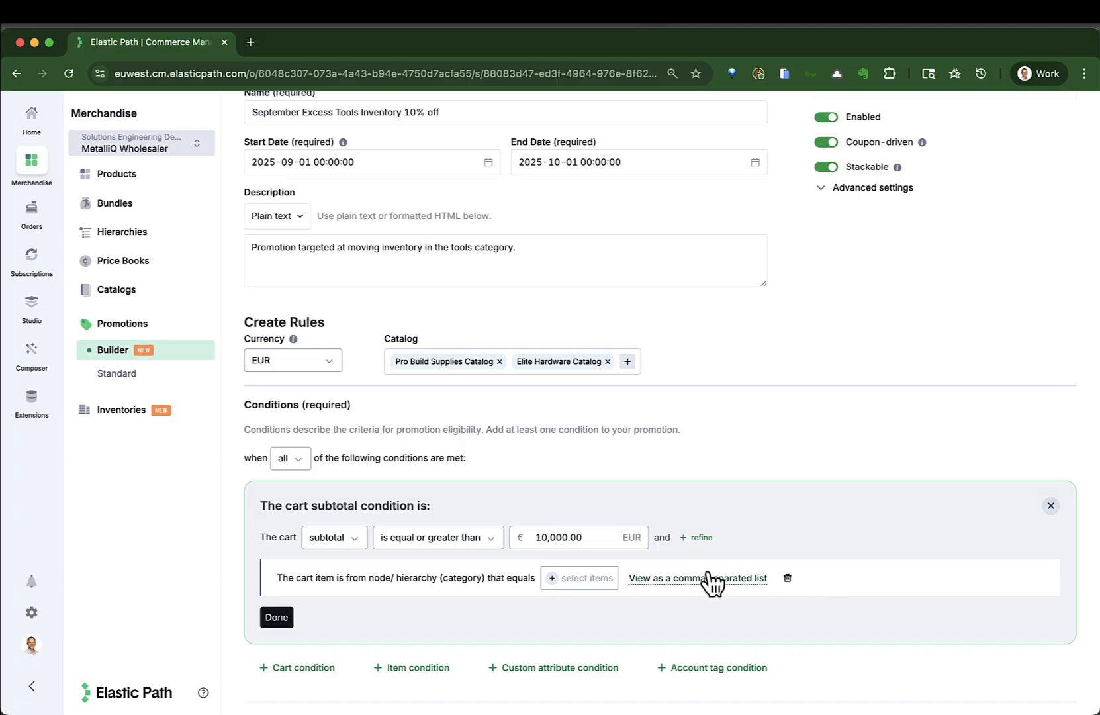
left_click(553, 584)
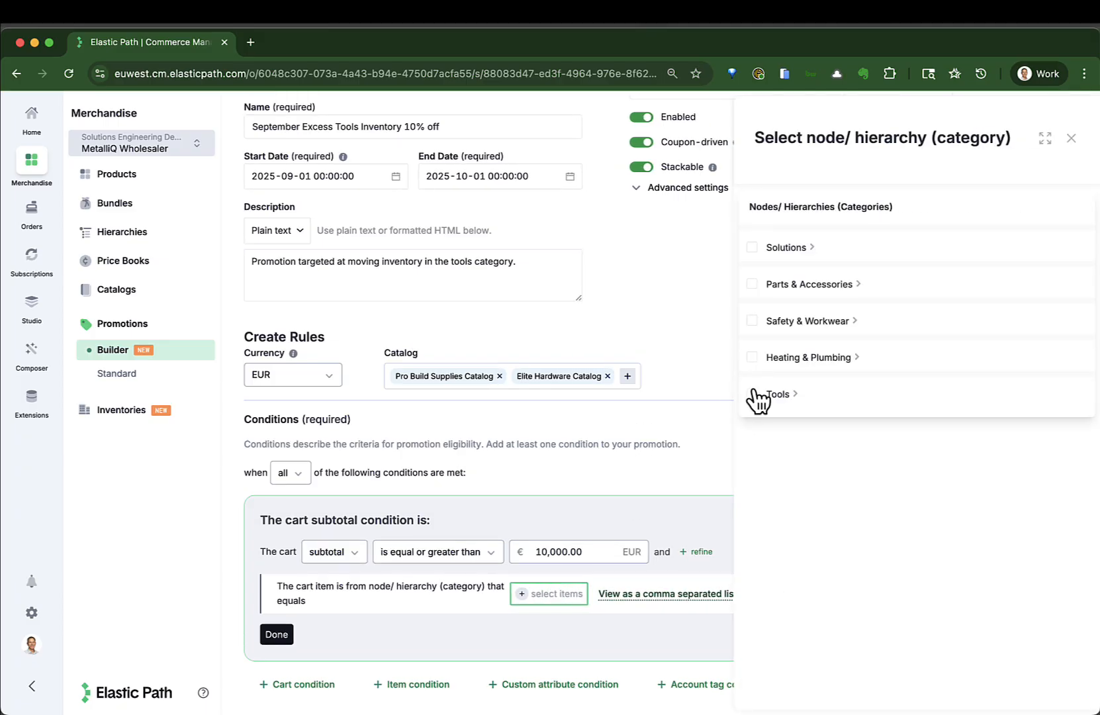
left_click(753, 394)
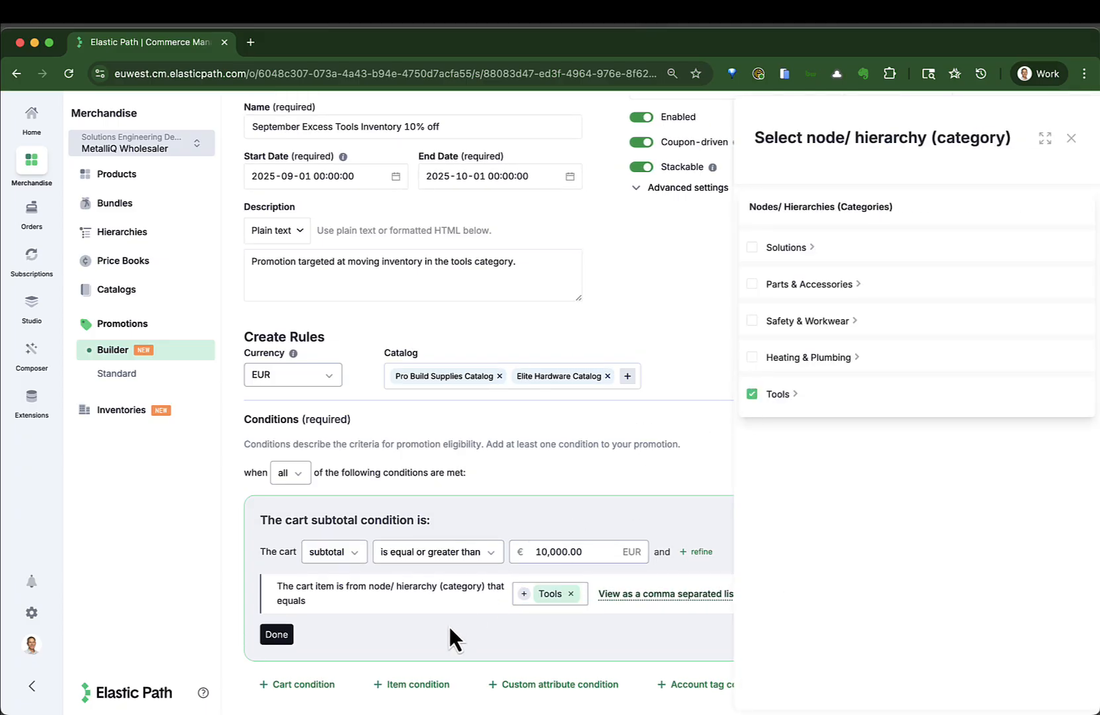
left_click(1067, 140)
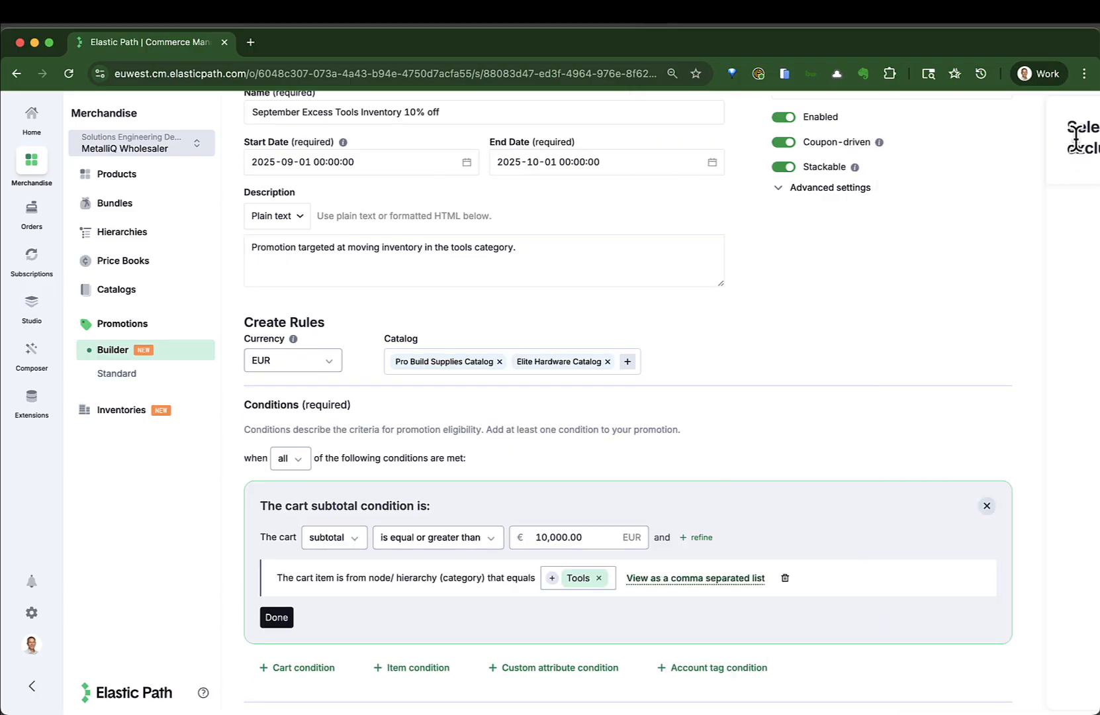
left_click(282, 616)
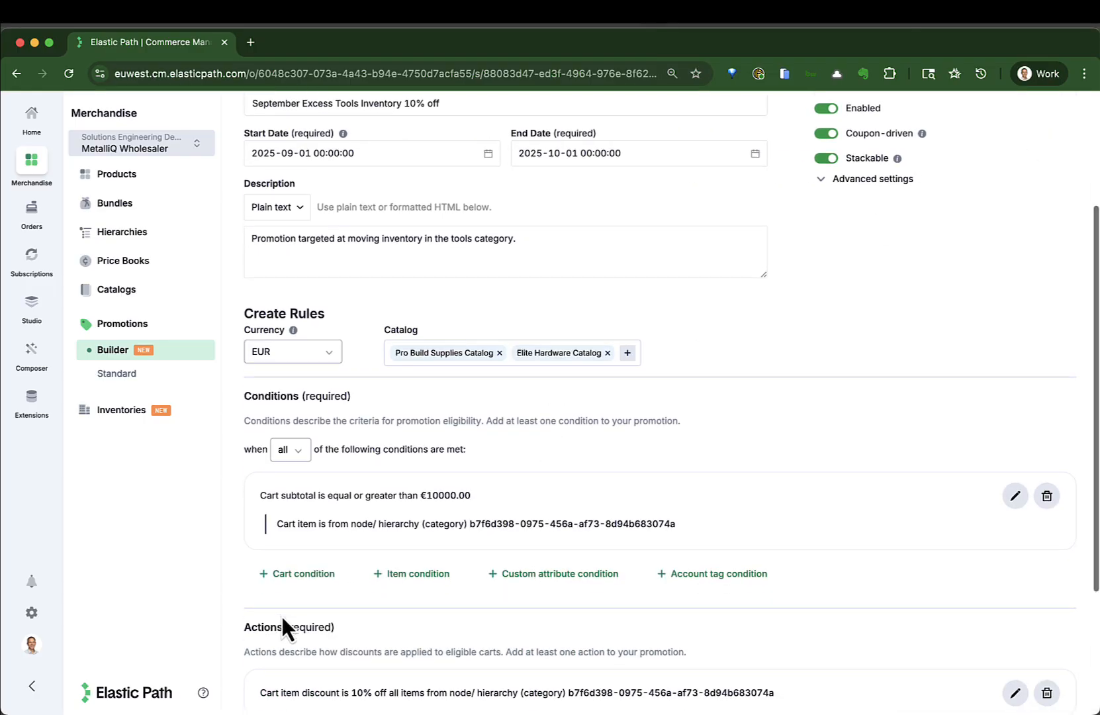
- Edit the 10% item discount action, add a product exclusion to it and open the product selection for that exclusion
scroll(282, 616, "down", 3)
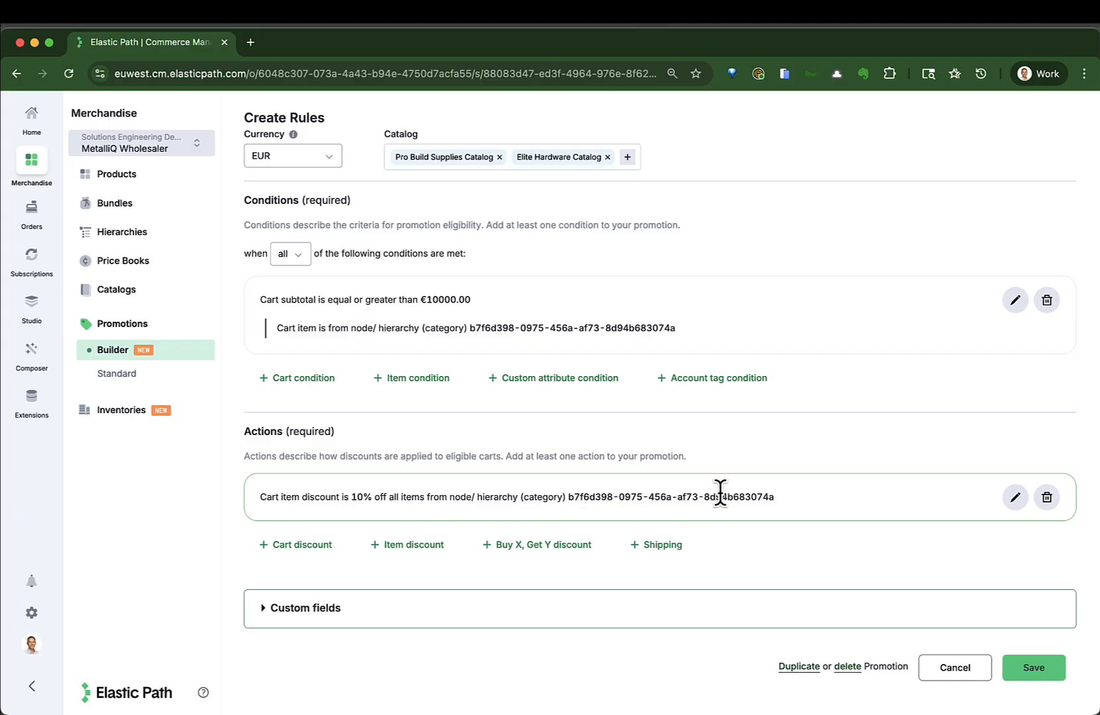
left_click(1015, 498)
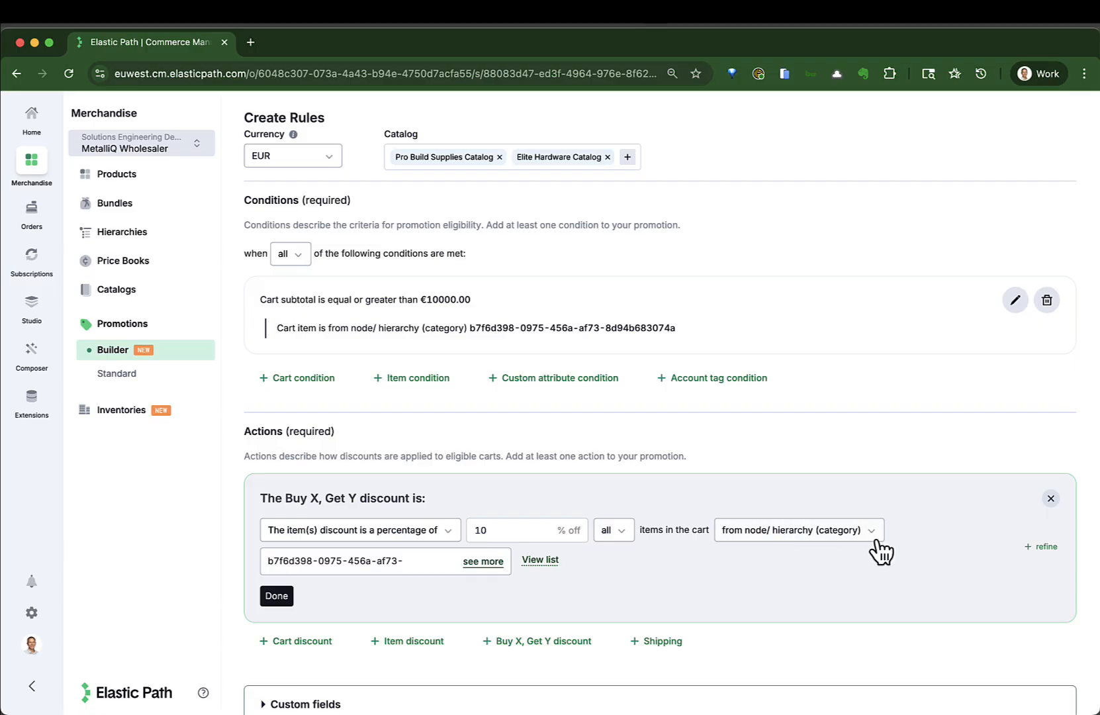
left_click(1051, 550)
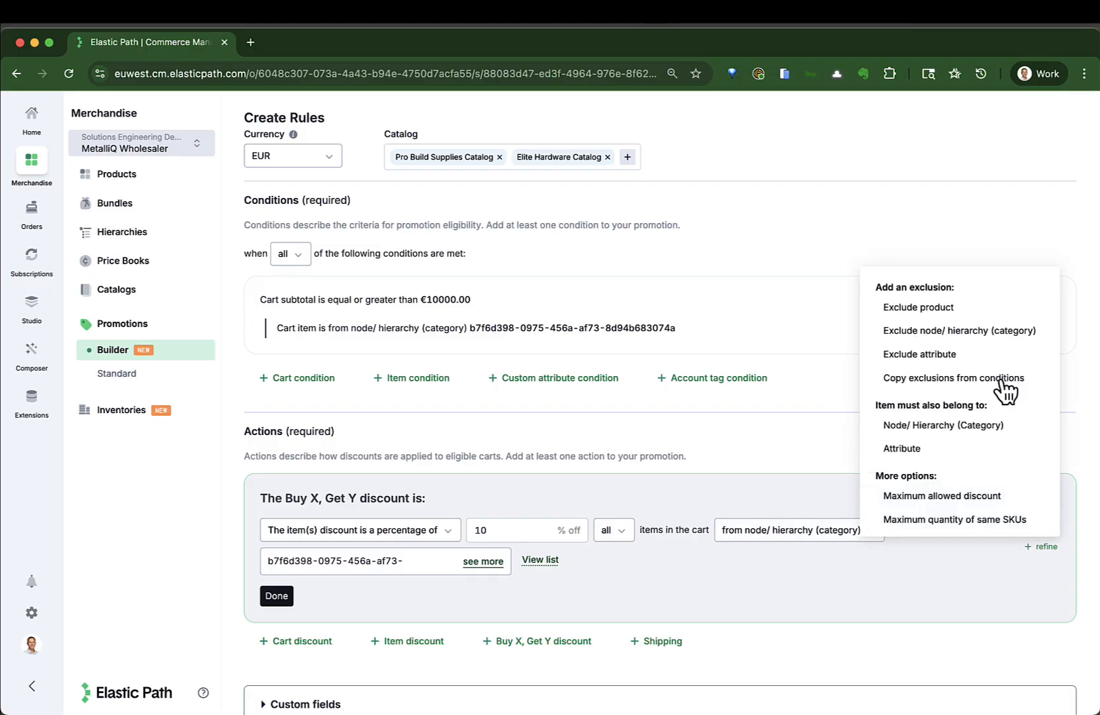
left_click(939, 308)
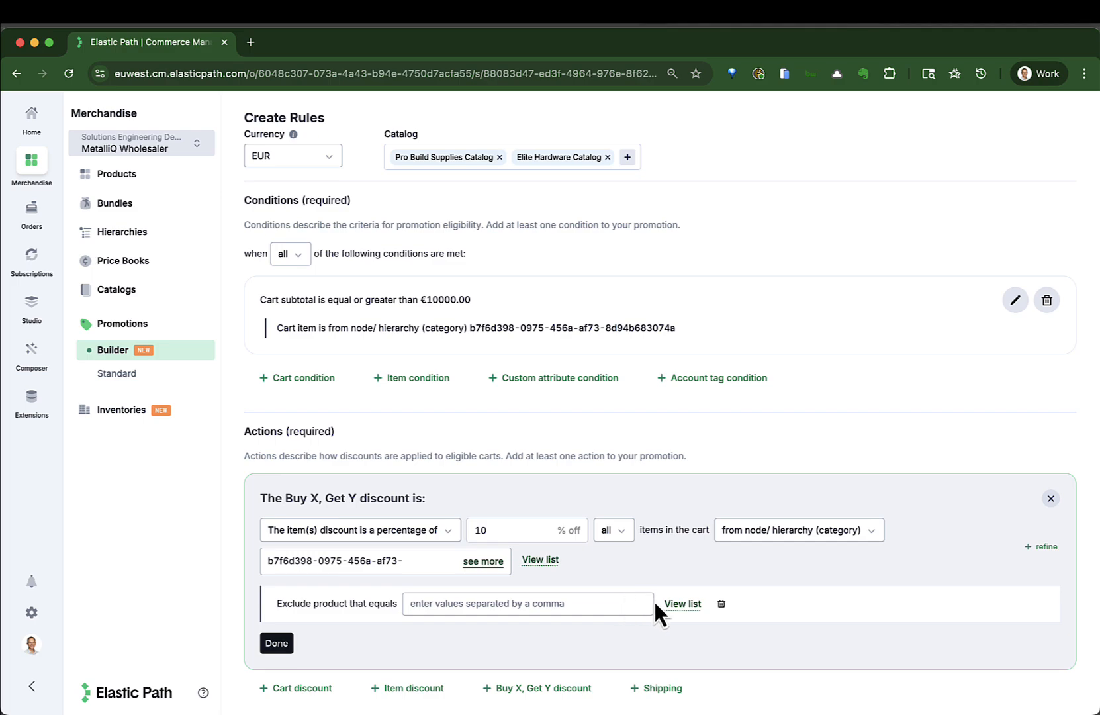
left_click(674, 605)
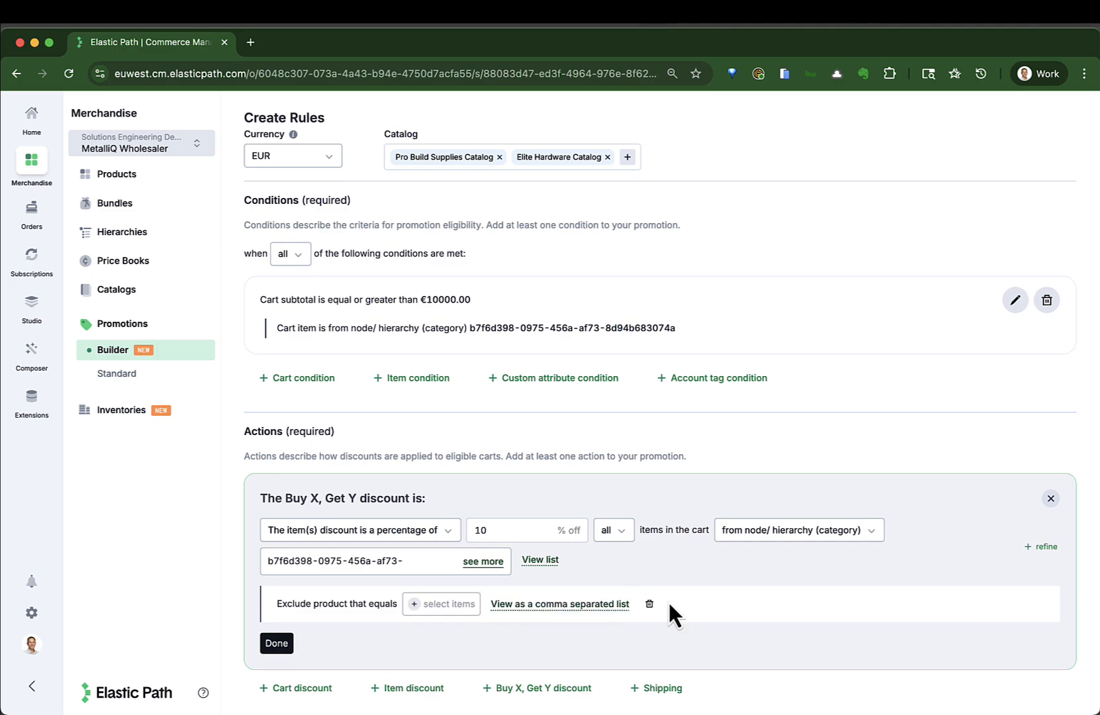
left_click(420, 605)
- Search products by name for "DeWa", exclude the DeWalt DCE089D1G-GB laser level from the discount, and finish editing the action
left_click(781, 228)
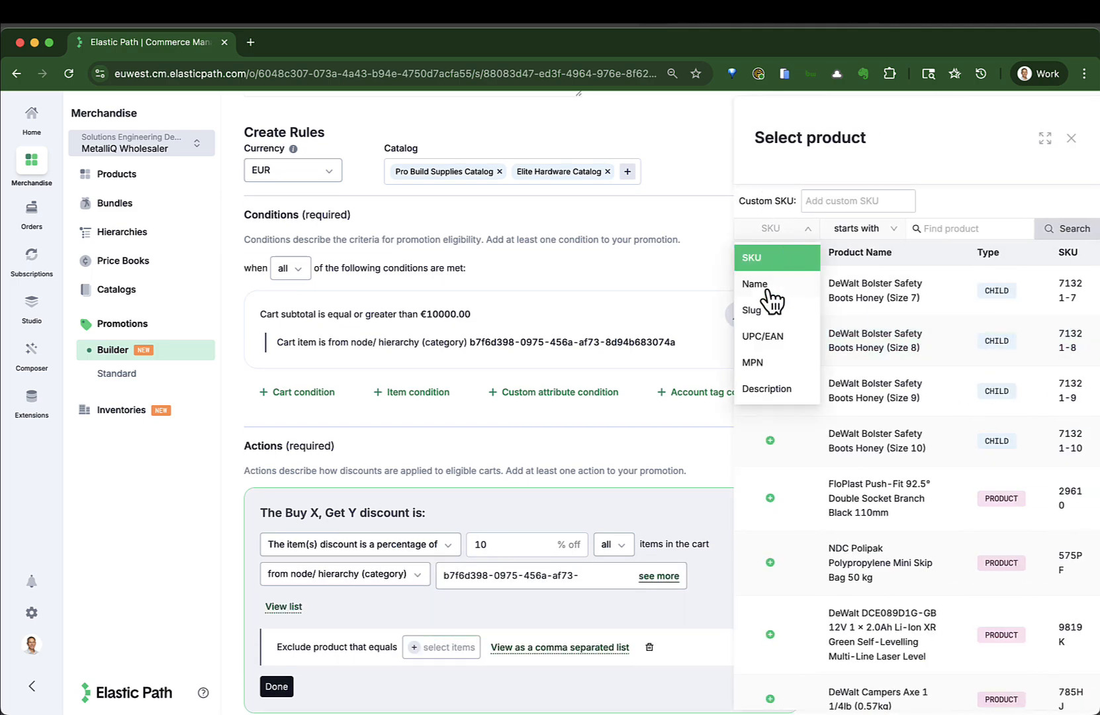
left_click(768, 288)
left_click(930, 228)
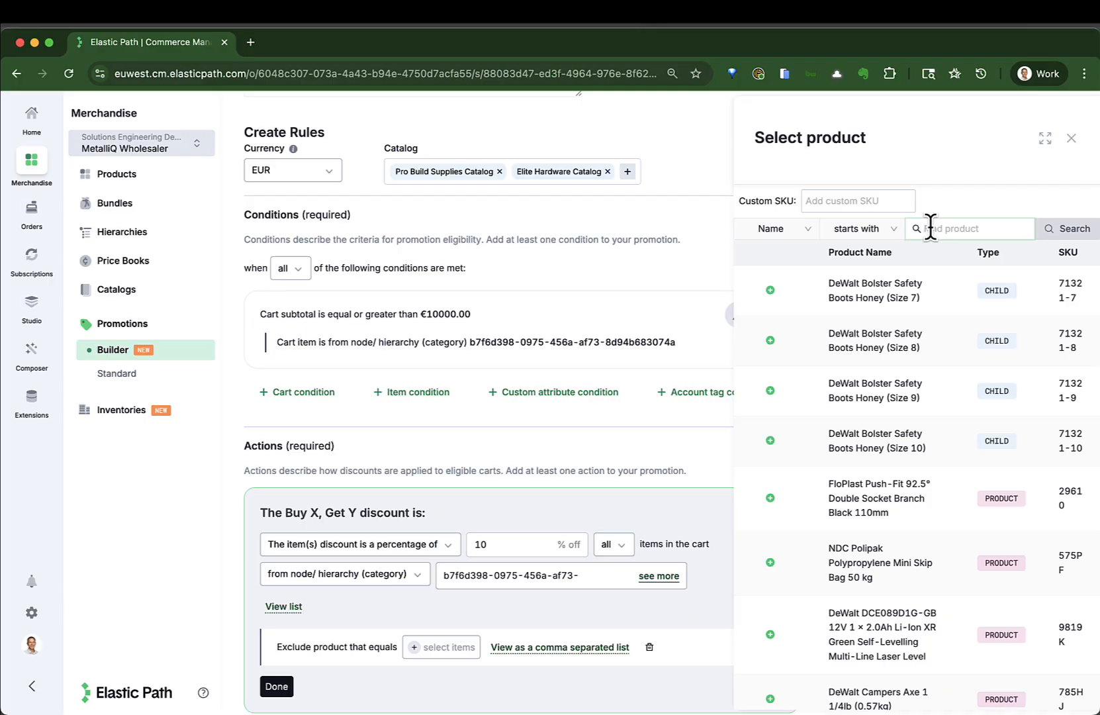
type("DeWa")
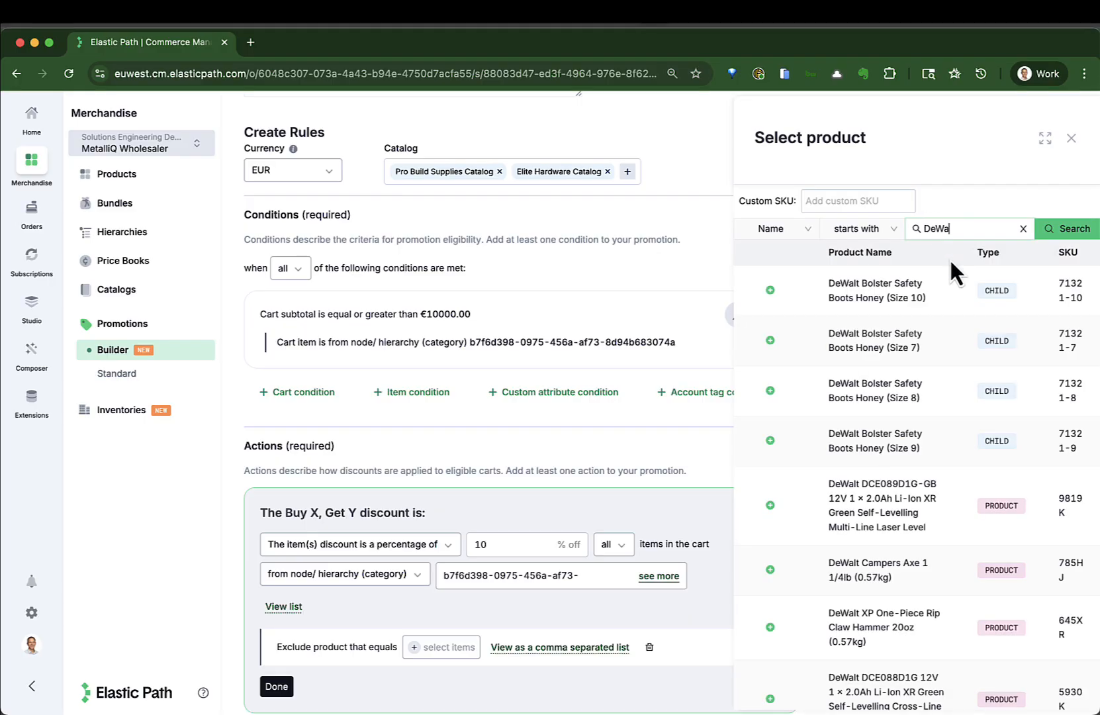
left_click(771, 506)
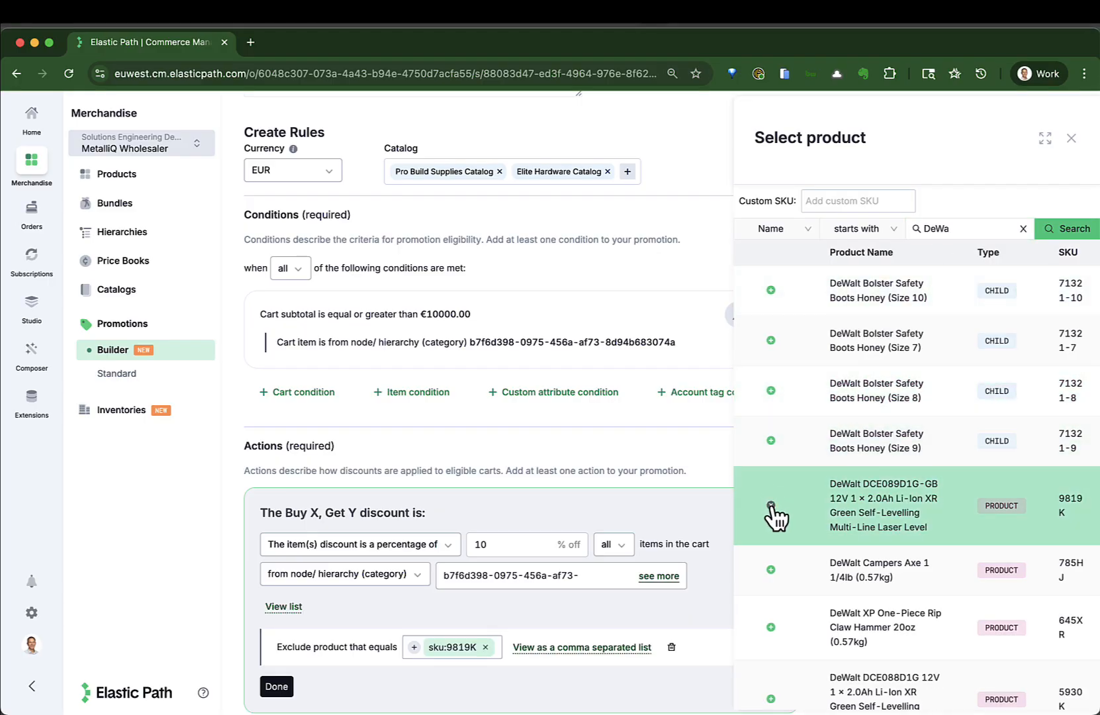
left_click(1072, 142)
left_click(281, 647)
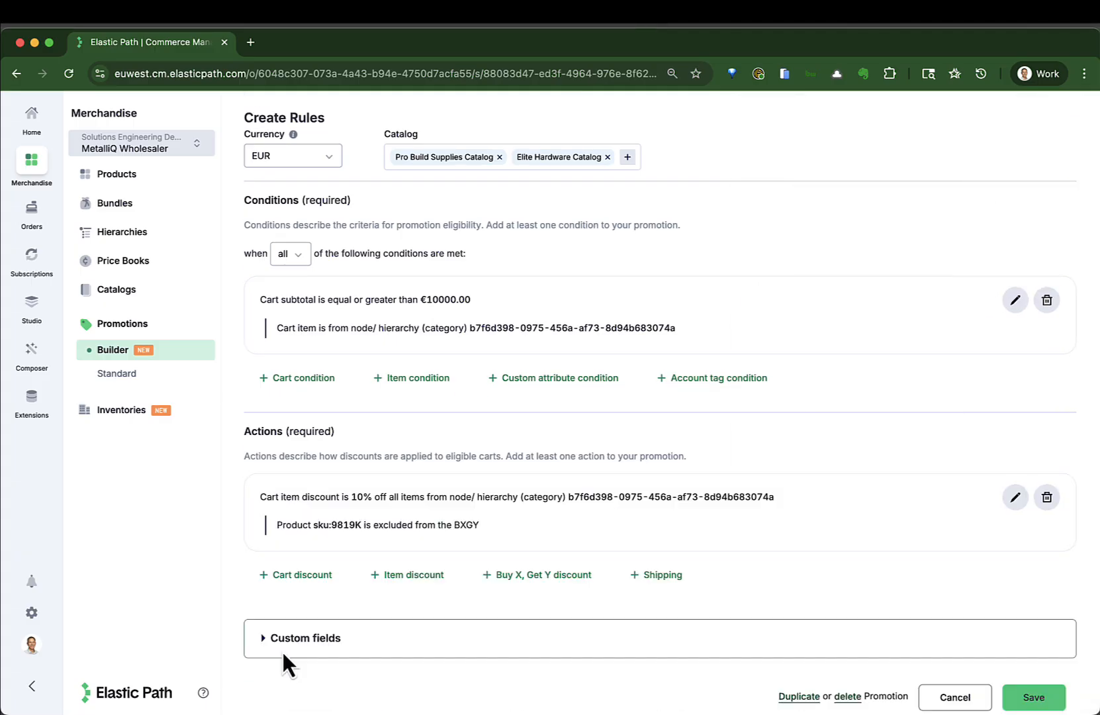
- Expand the promotion's custom fields to review promo_terms and promo_exclude, and save the promotion
left_click(266, 646)
scroll(268, 650, "down", 3)
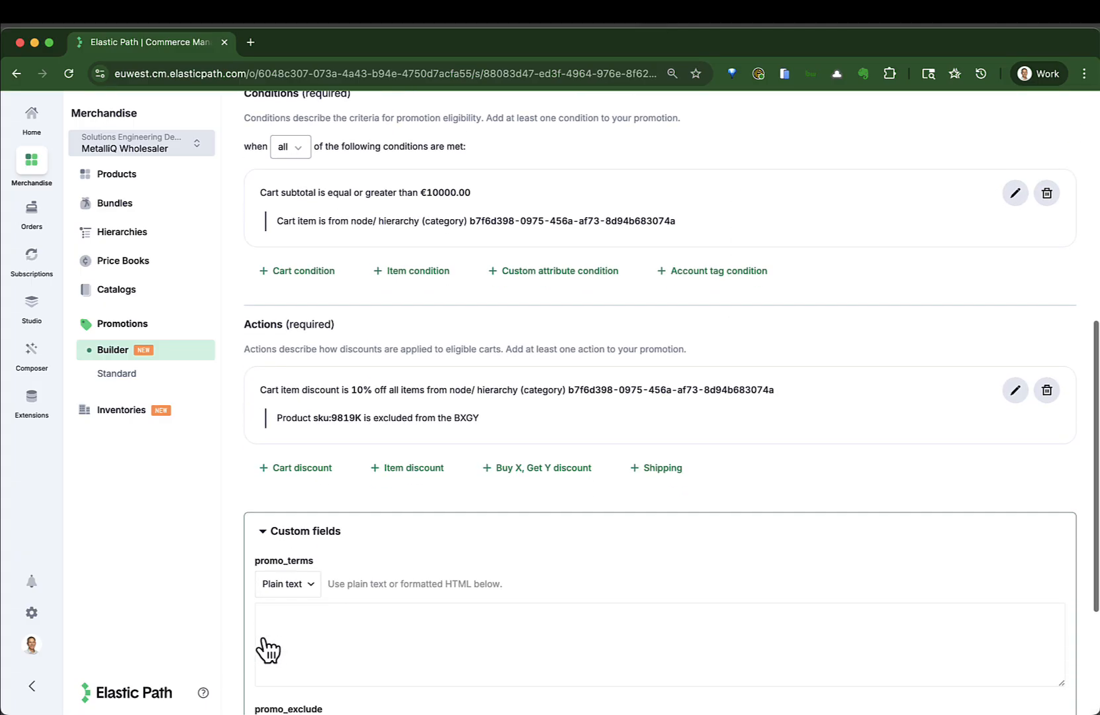
scroll(268, 650, "down", 3)
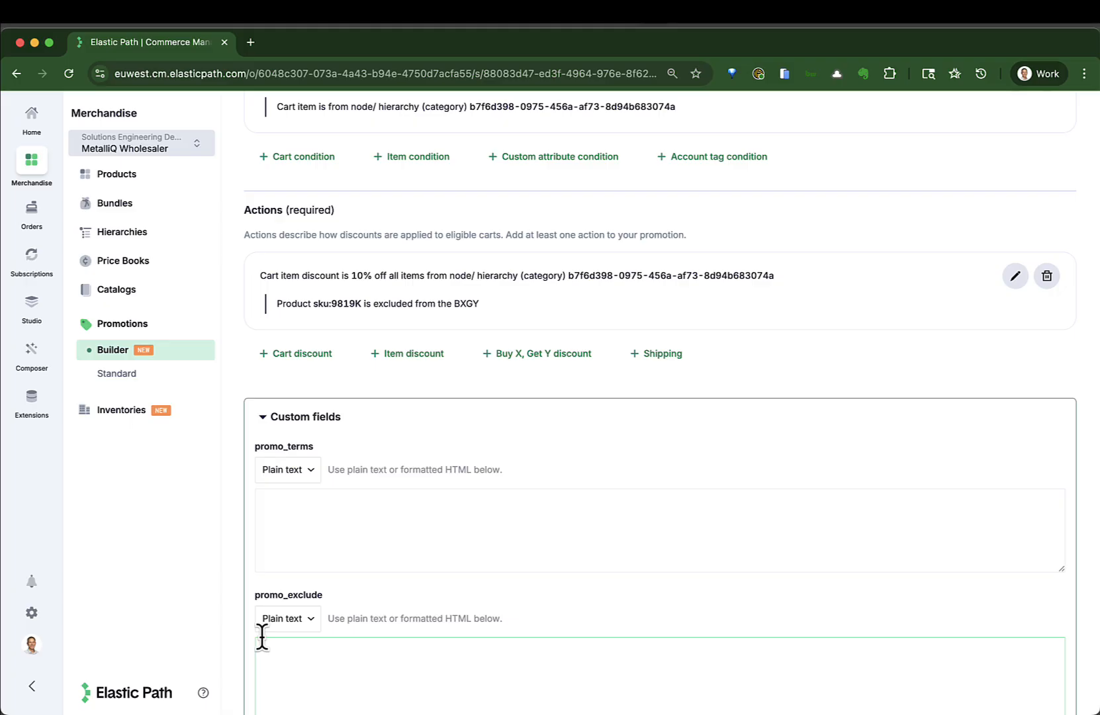
scroll(262, 637, "down", 3)
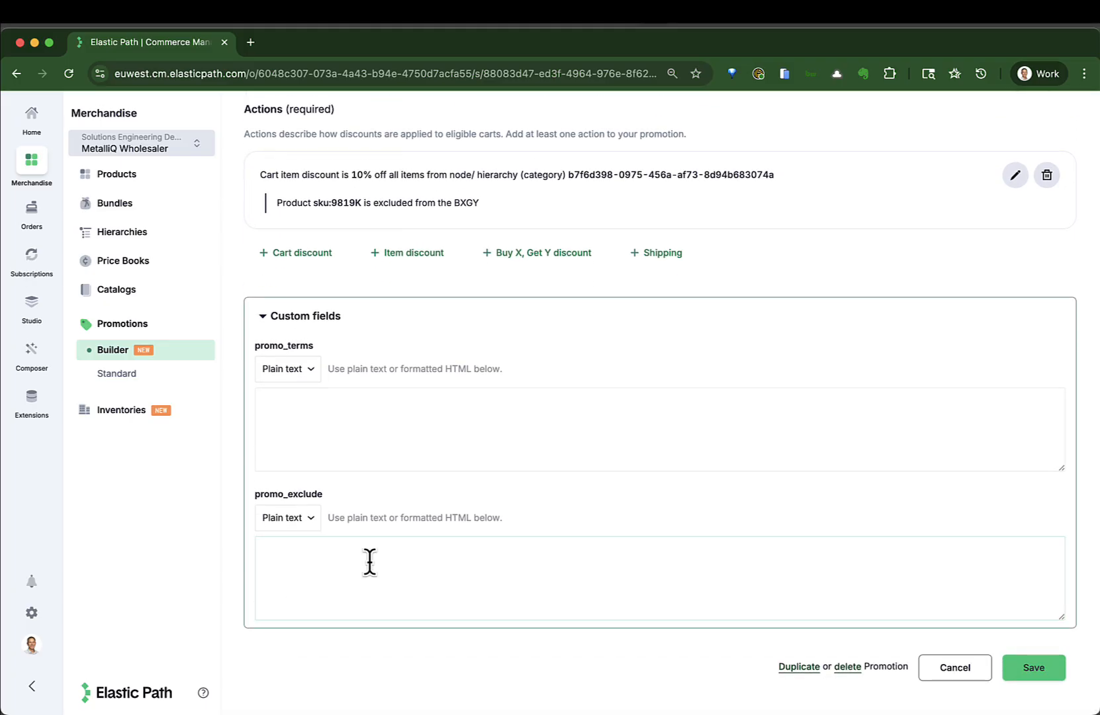
left_click(1032, 672)
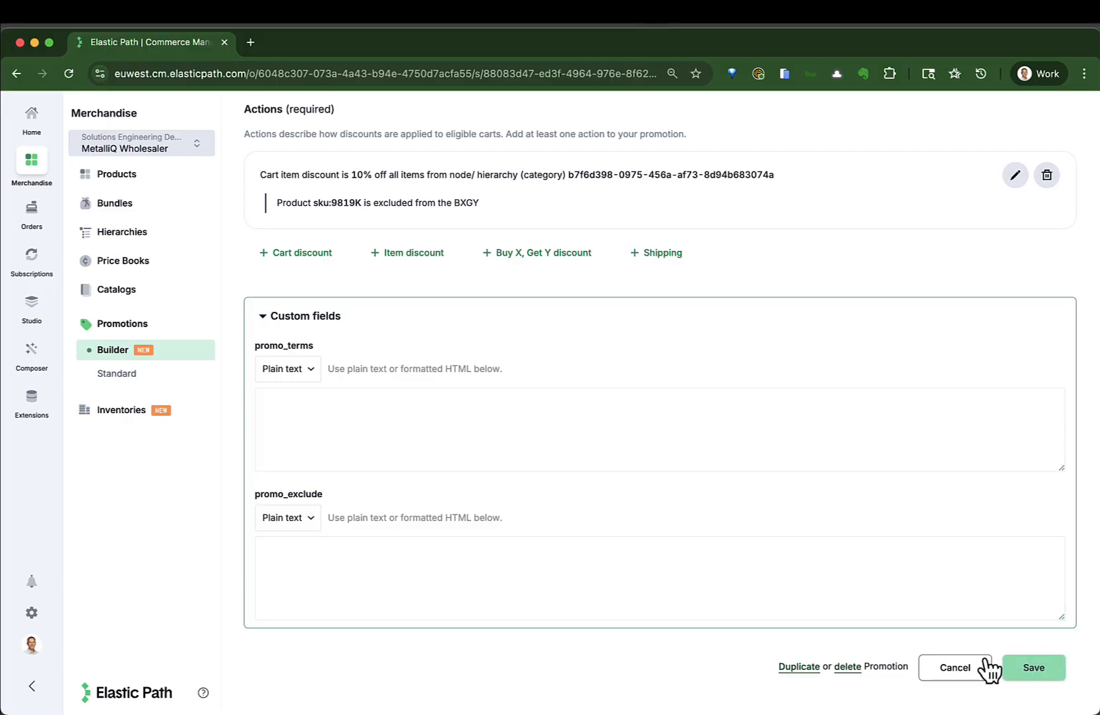
left_click(1041, 668)
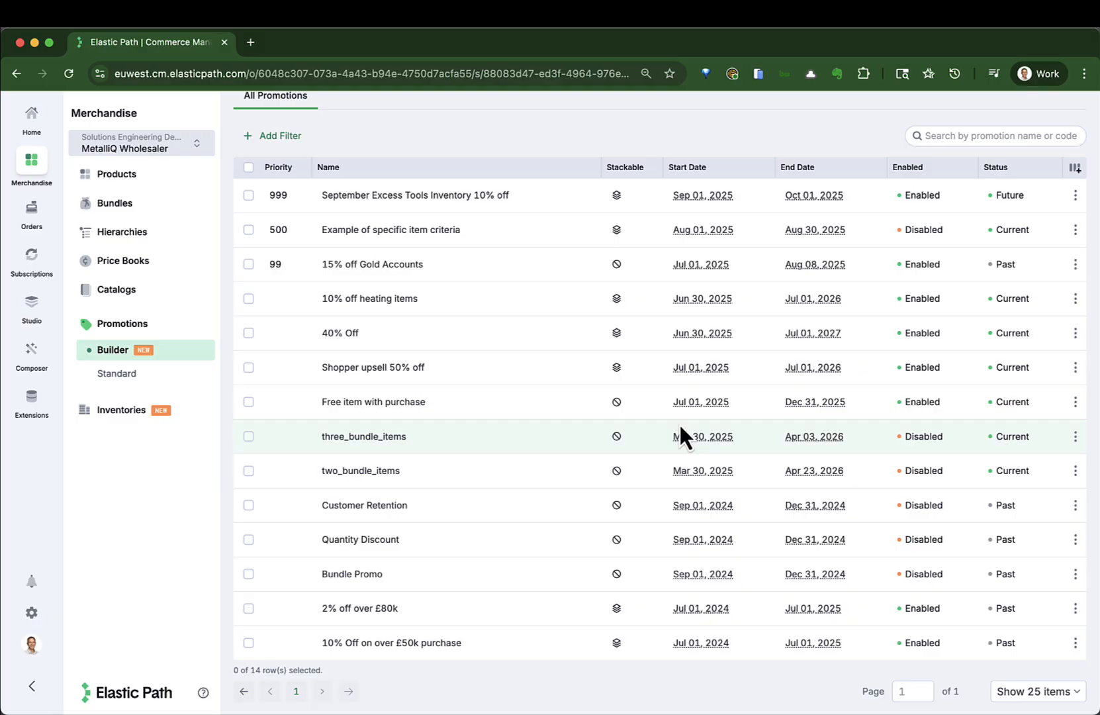
- Open the 15% off Gold Accounts promotion, review its rules, and open its account tag condition for editing
left_click(409, 268)
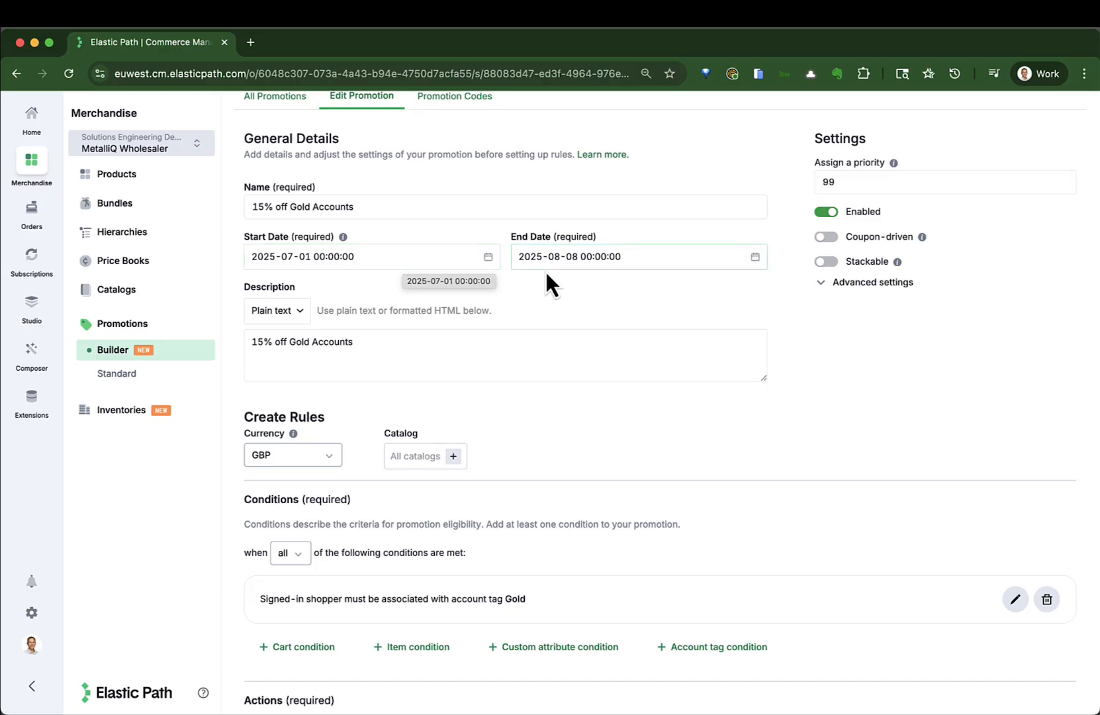
scroll(530, 330, "down", 5)
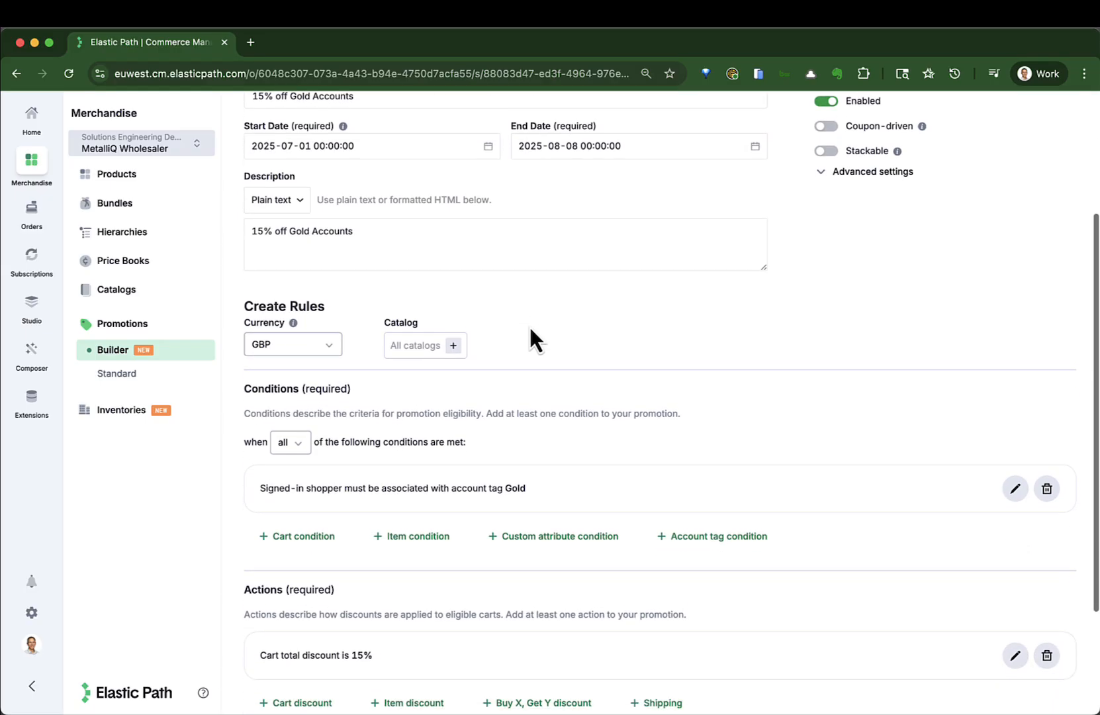
scroll(528, 324, "down", 3)
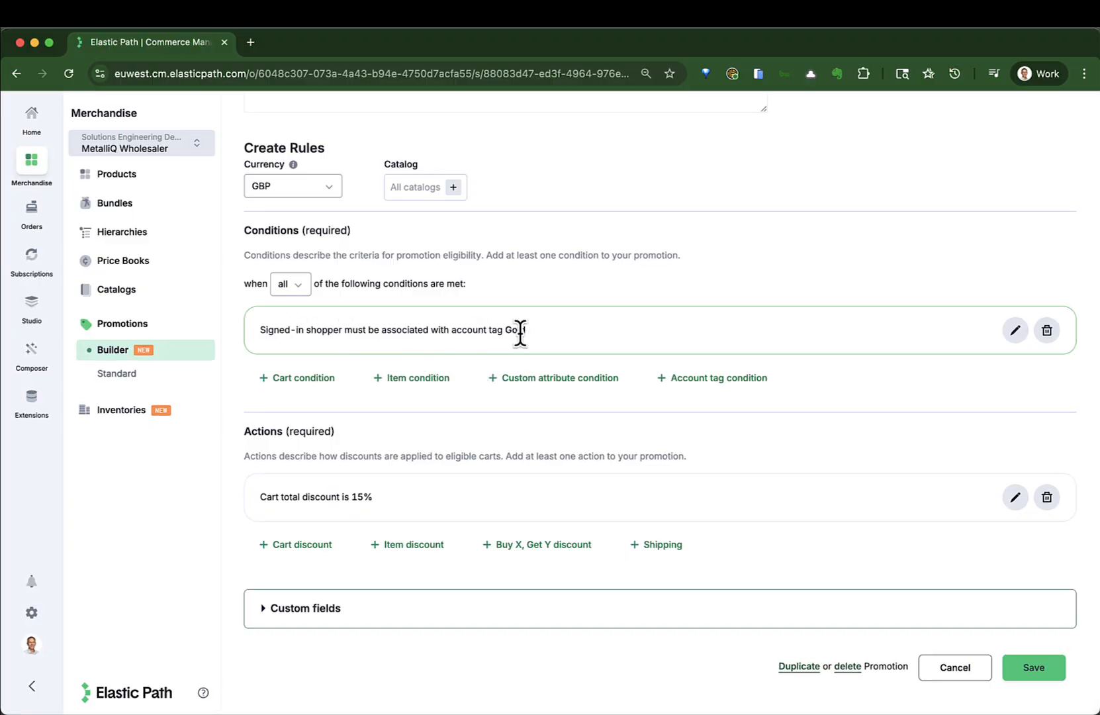
left_click(1013, 330)
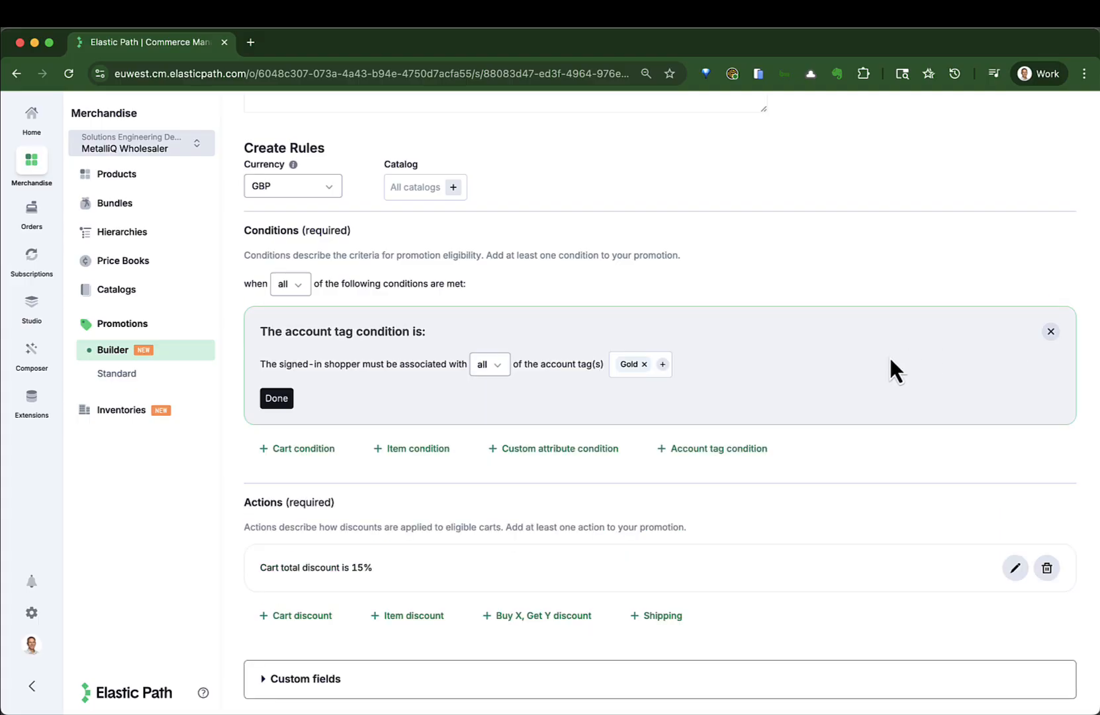
- Examine the account tags available for the signed-in shopper condition, keep only Gold selected, and save the promotion
left_click(662, 365)
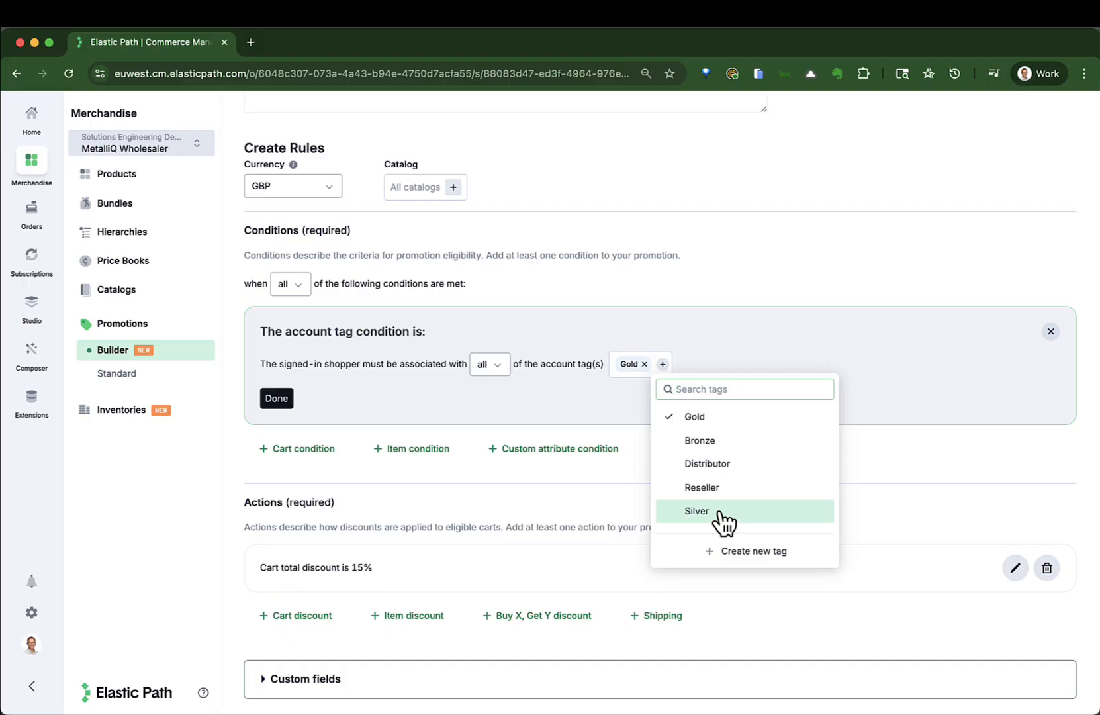
left_click(902, 474)
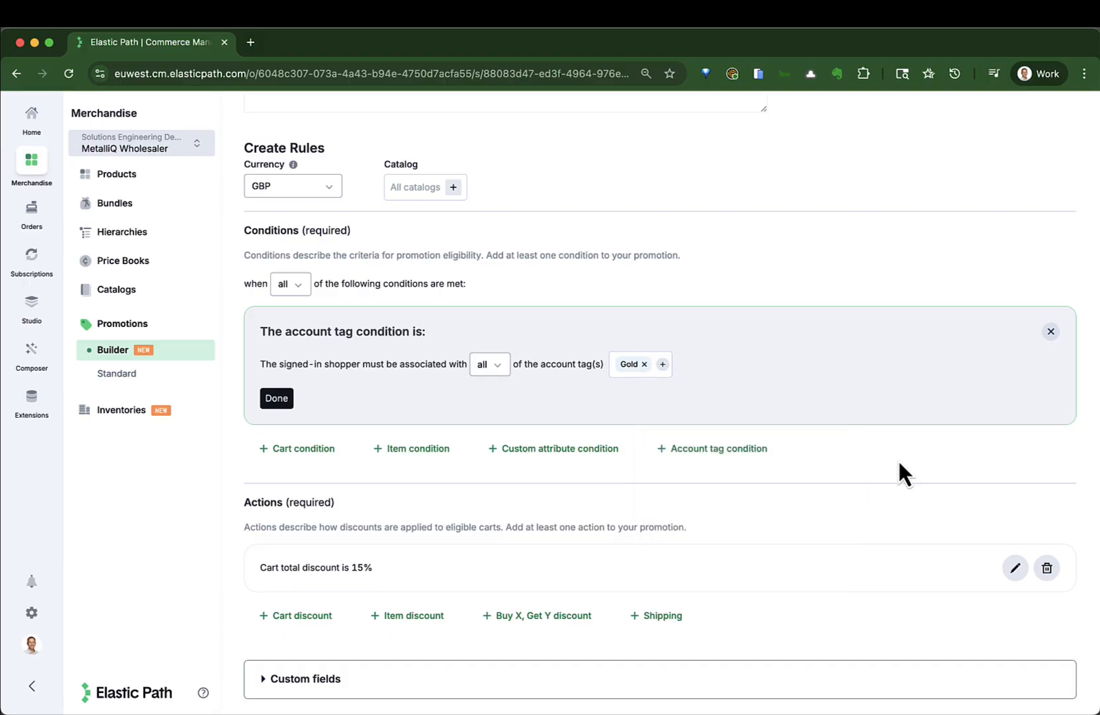
scroll(899, 463, "down", 2)
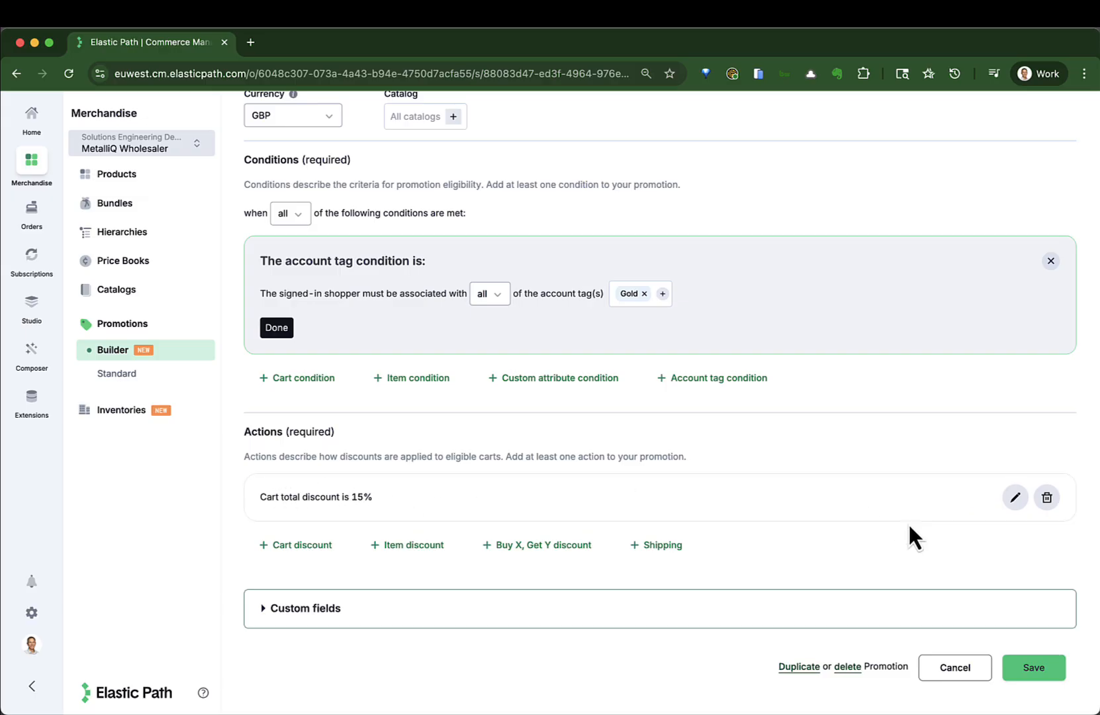
left_click(1036, 667)
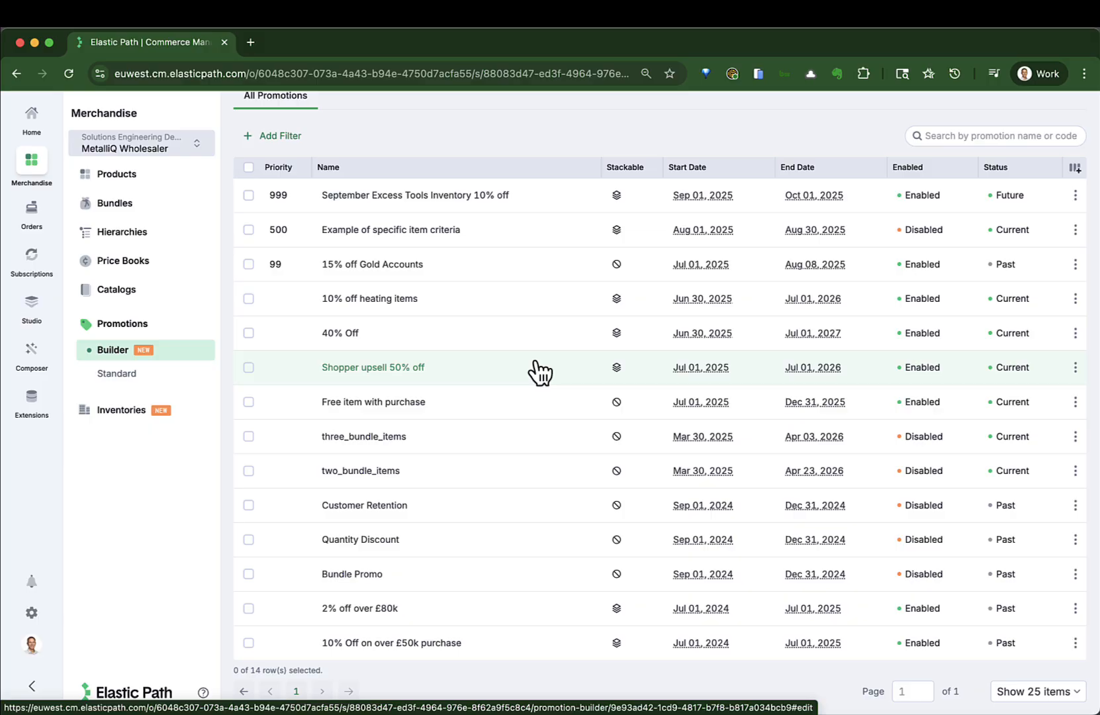
scroll(539, 373, "up", 2)
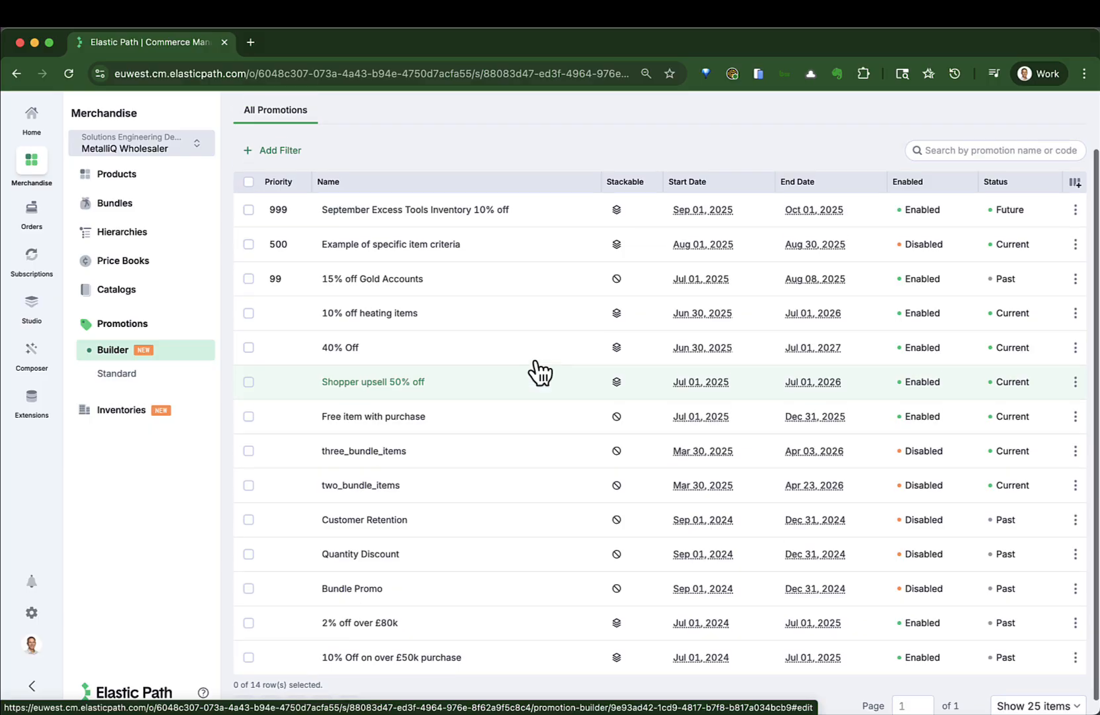